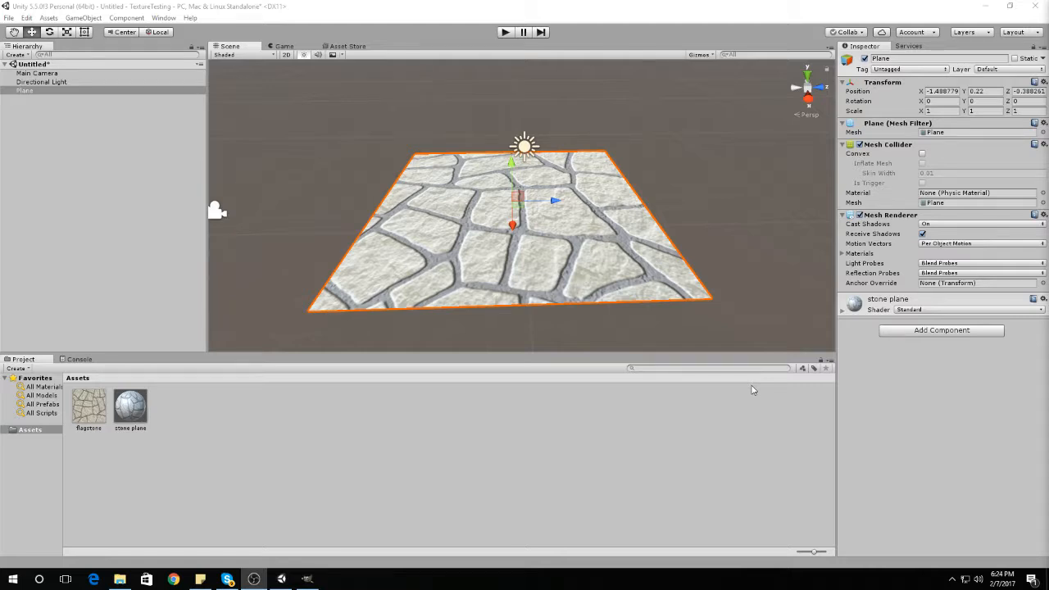
- Lower the Smoothness of the stone plane material to 0.001 and check the textured plane in the scene
left_click(128, 409)
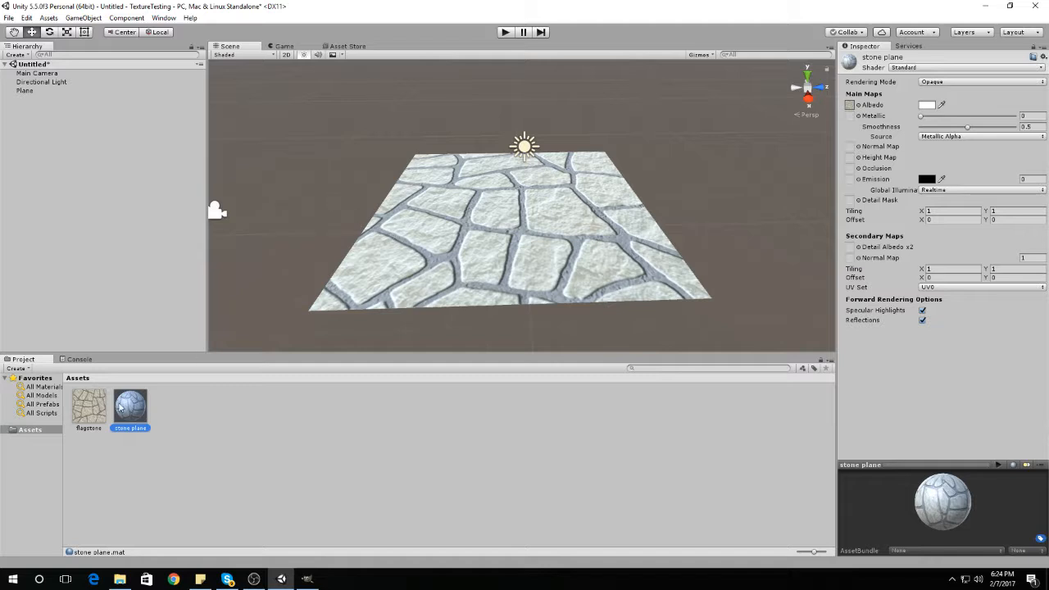
left_click(78, 410)
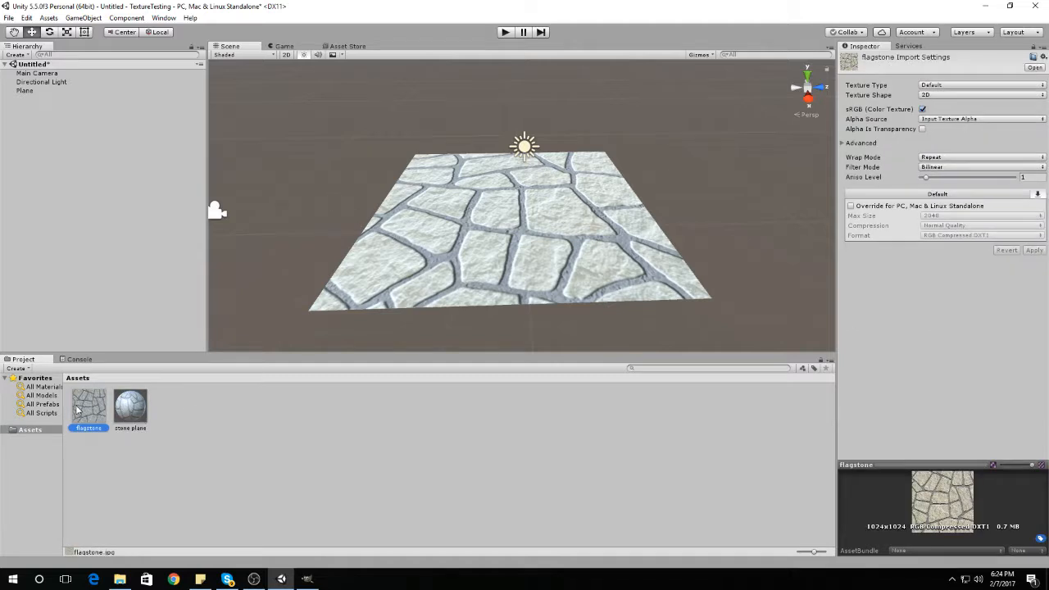
left_click(131, 407)
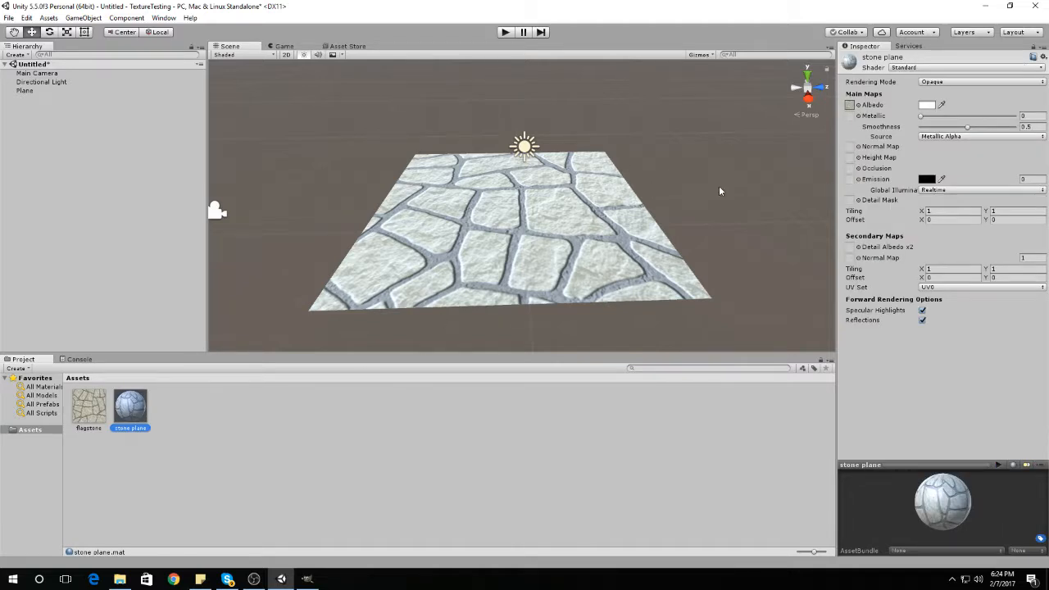
left_click(467, 242)
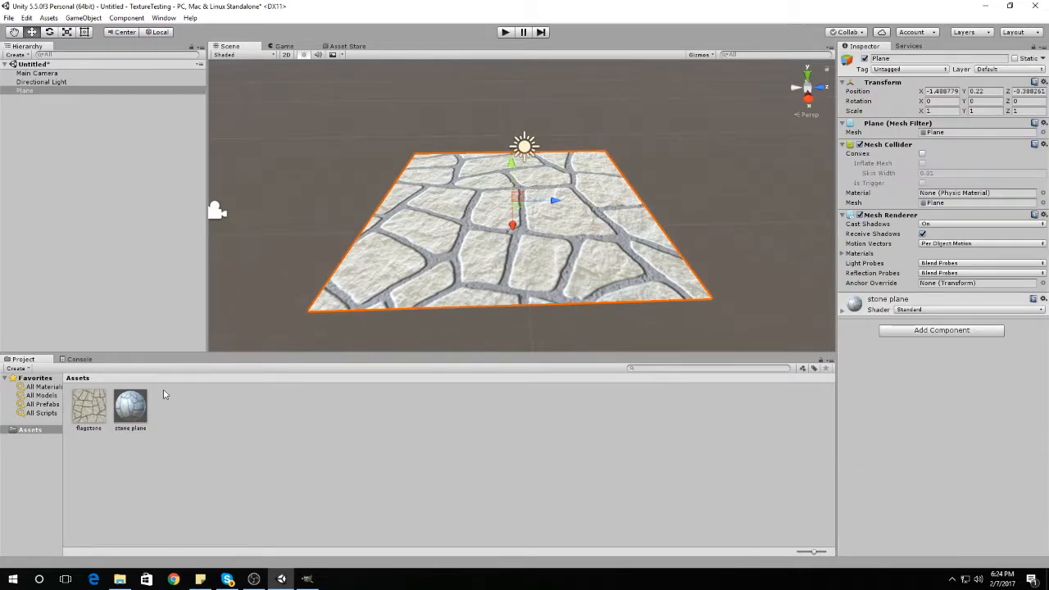
left_click(134, 412)
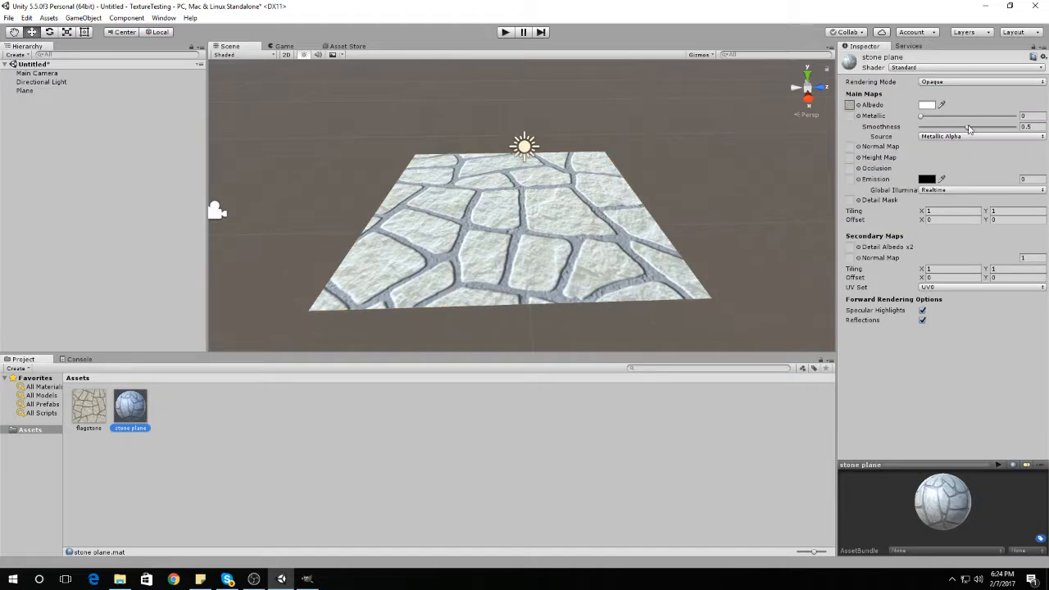
left_click_drag(969, 129, 920, 129)
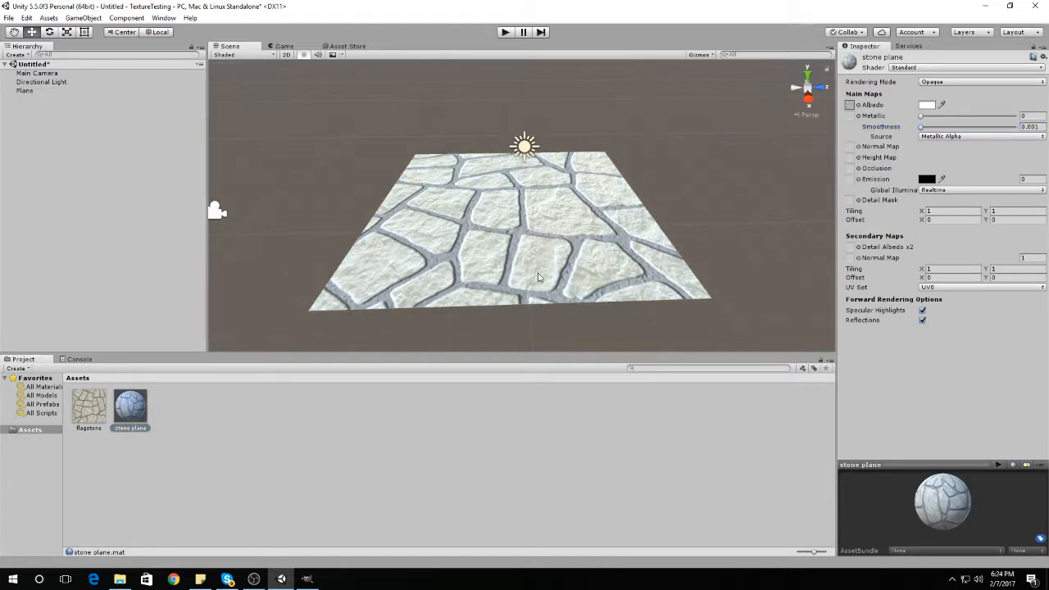
left_click(538, 277)
key("f")
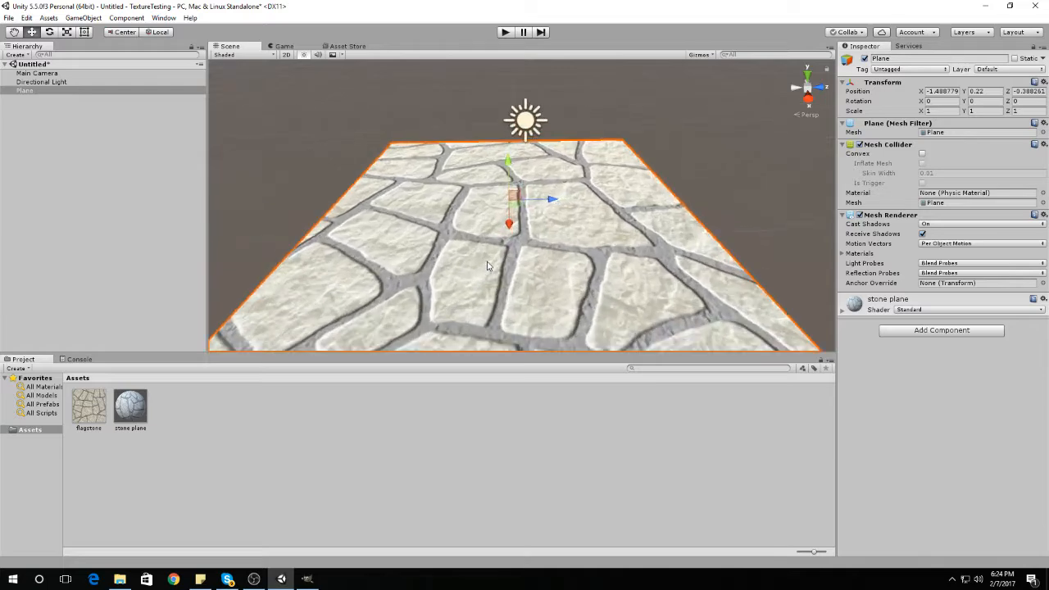
scroll(487, 266, "down", 4)
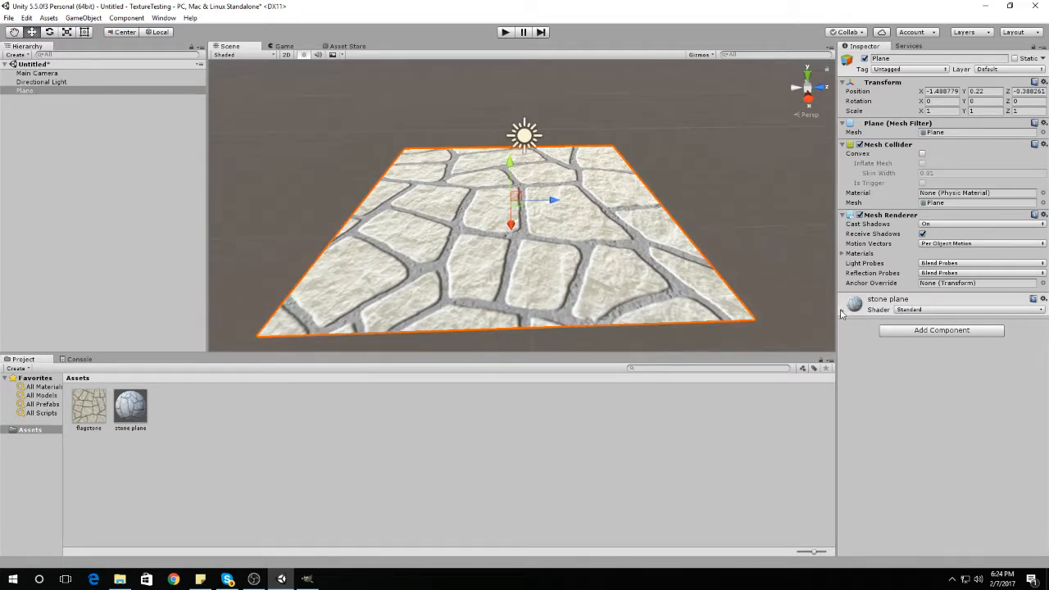
left_click(130, 406)
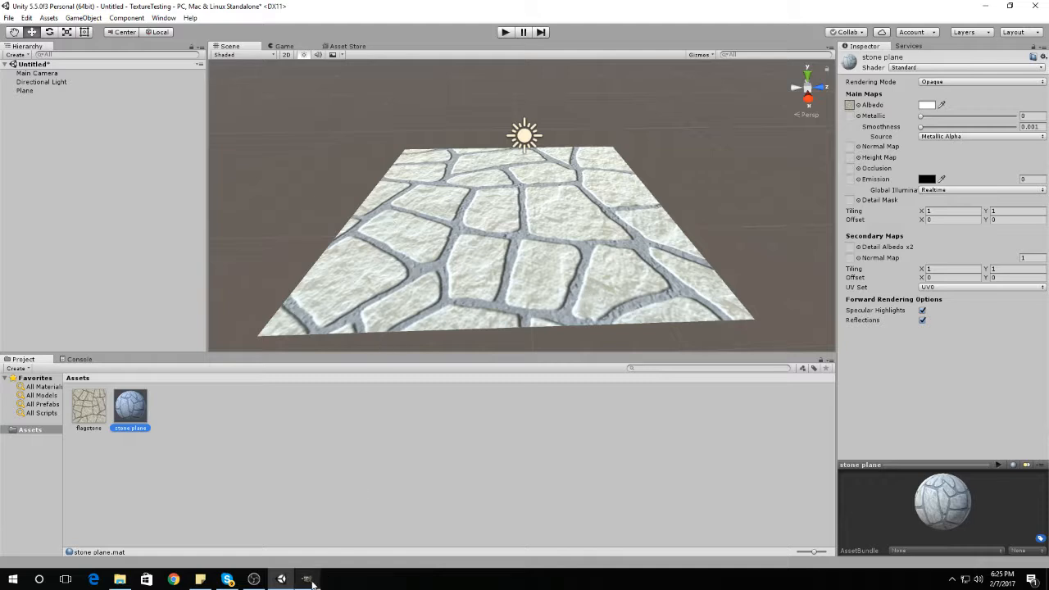
mouse_move(310, 583)
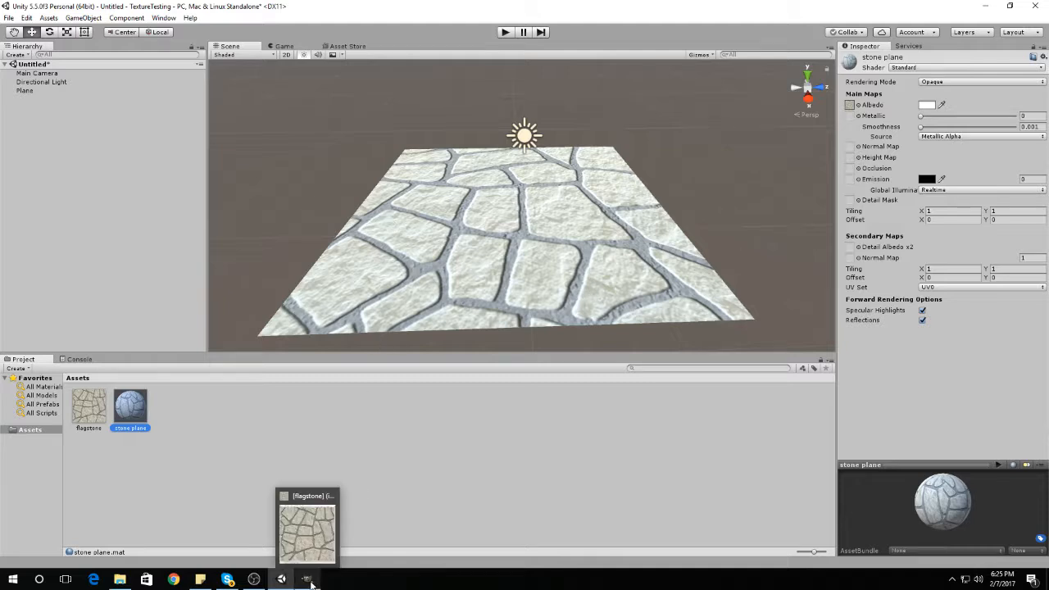
left_click(173, 579)
left_click_drag(500, 25, 1048, 38)
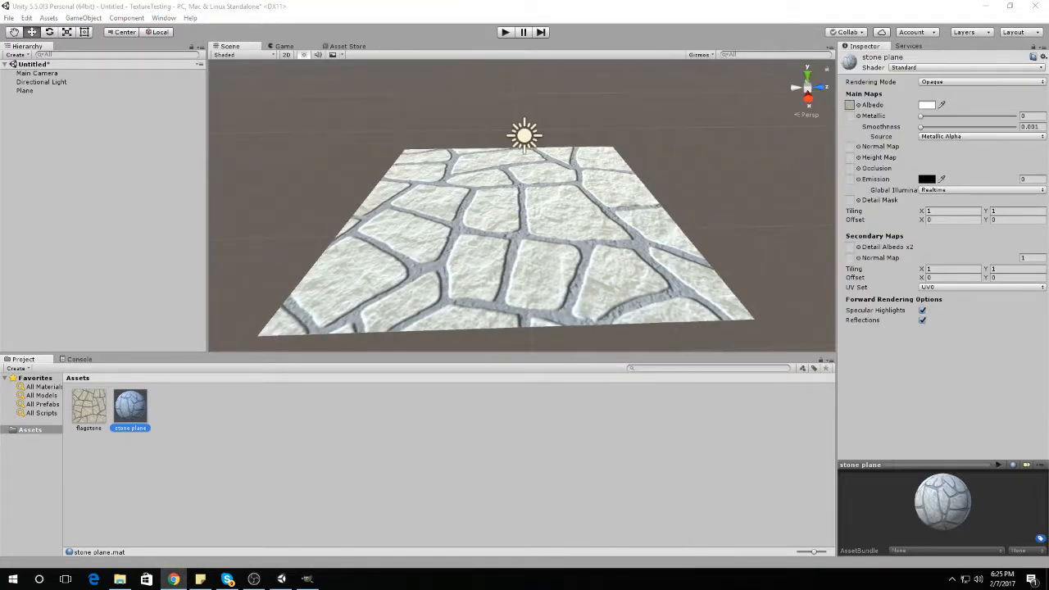
- Switch to GIMP and convert the flagstone image to Grayscale mode
left_click(305, 580)
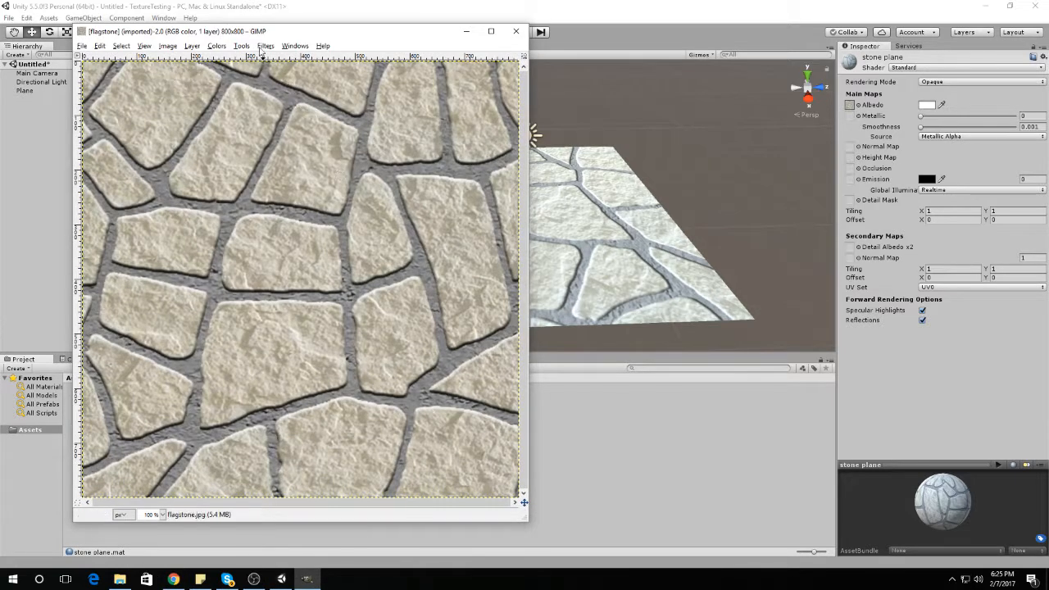
left_click_drag(273, 36, 248, 32)
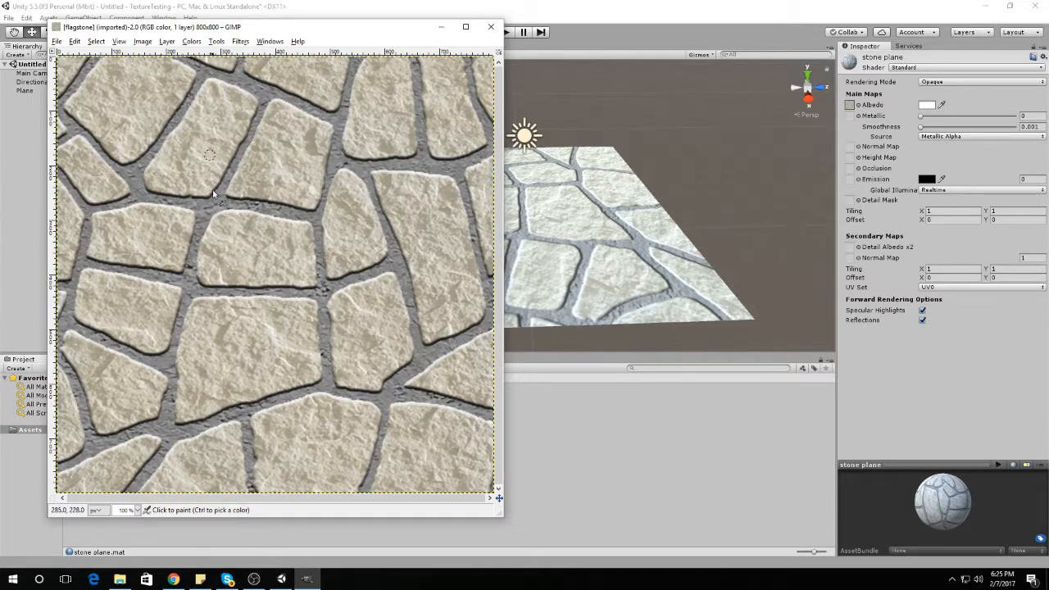
left_click(143, 40)
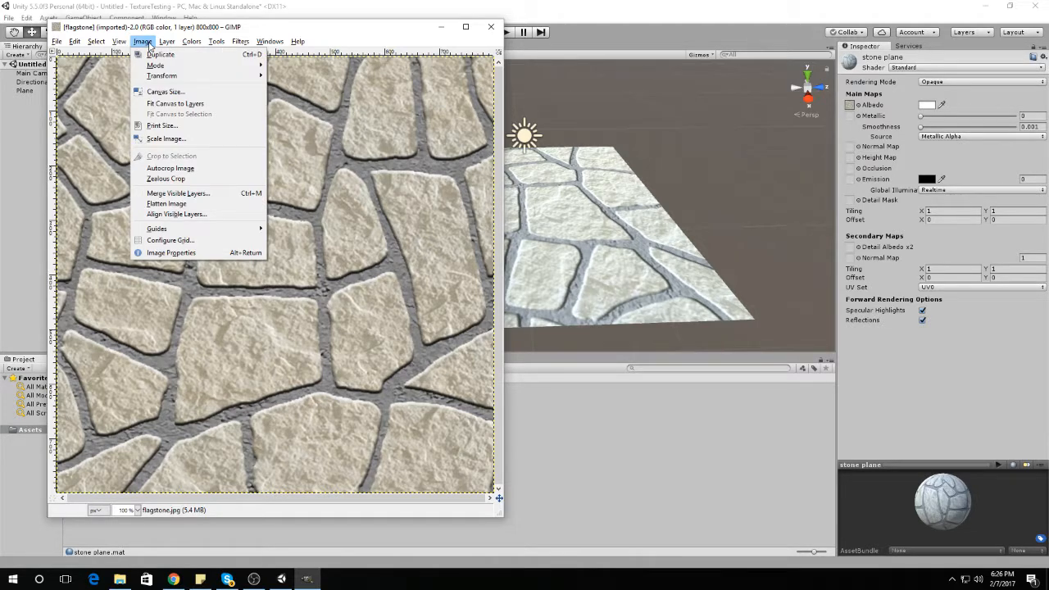
mouse_move(168, 66)
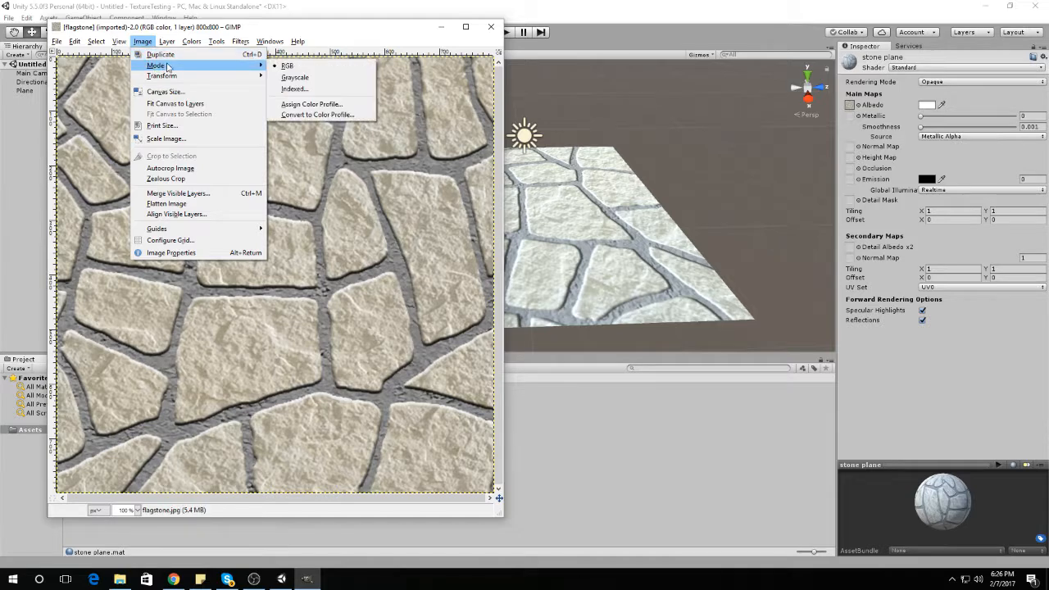
left_click(289, 76)
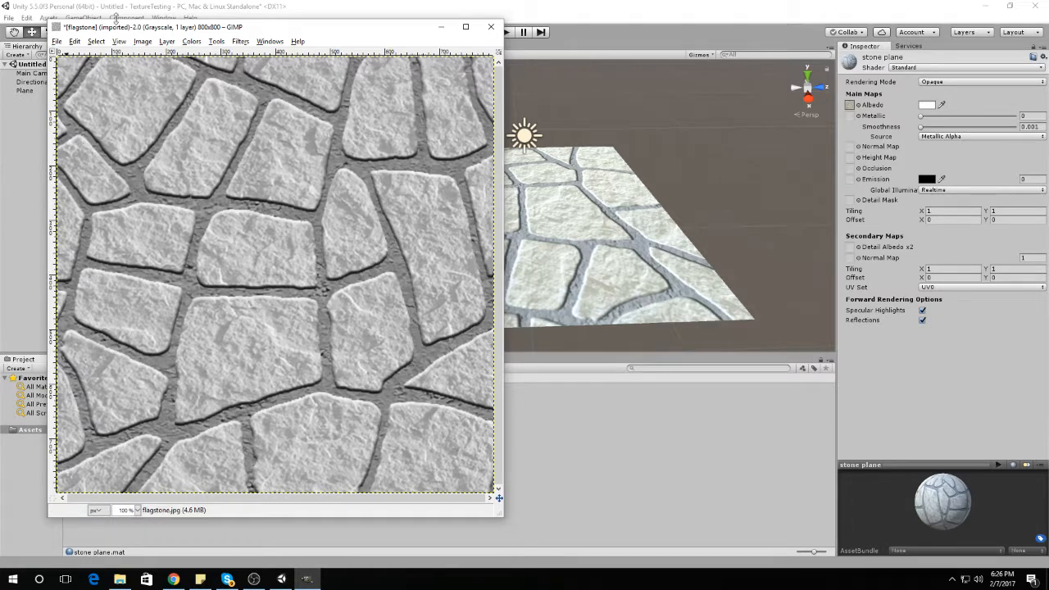
left_click(57, 42)
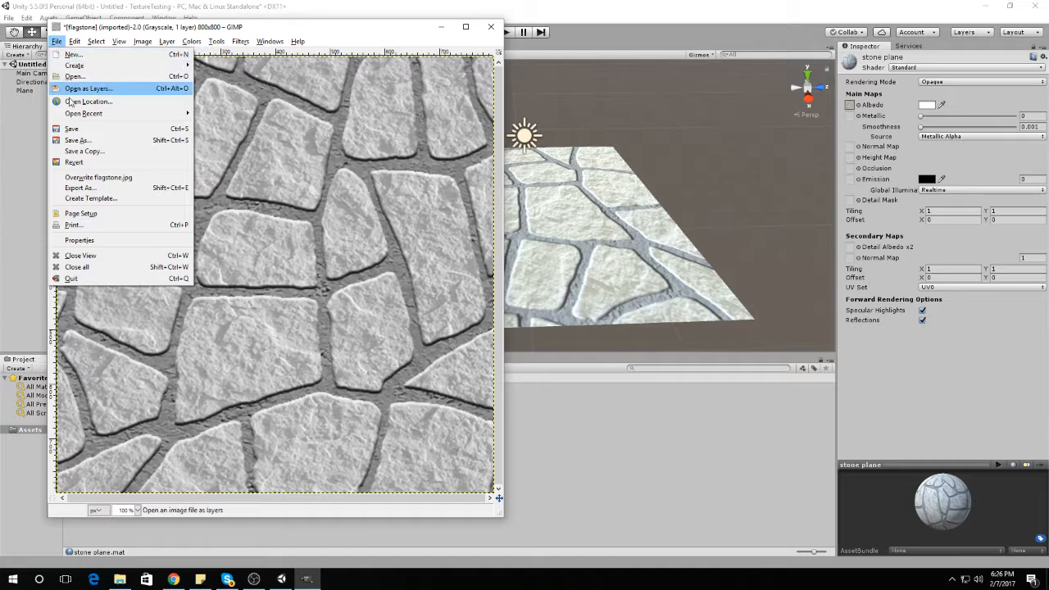
left_click(100, 141)
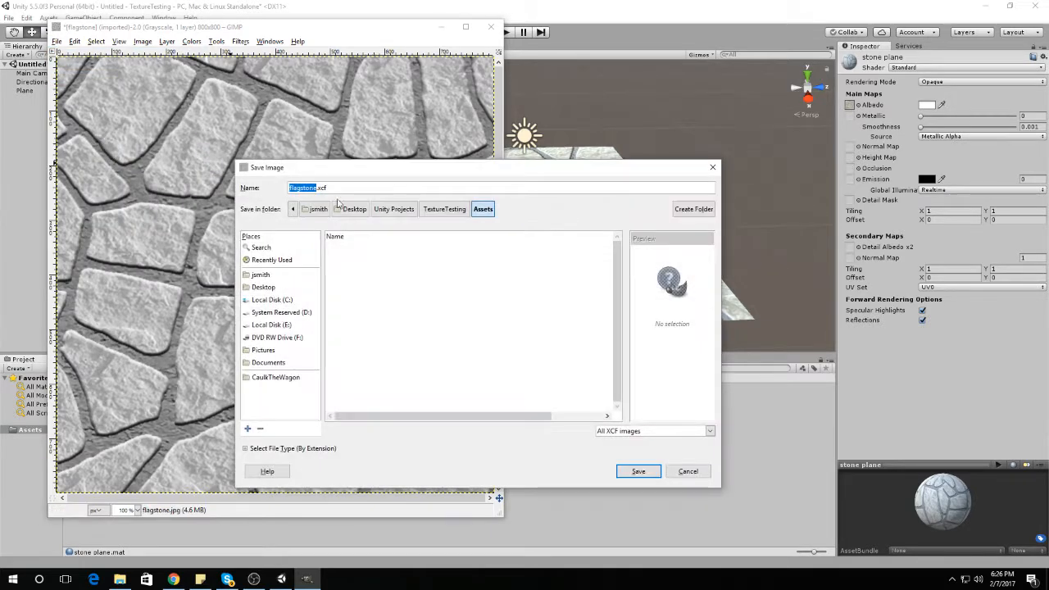
left_click(687, 471)
- Export the grayscale image as flagstone_grayscale.jpg into the TextureTesting project's Assets folder
left_click(56, 41)
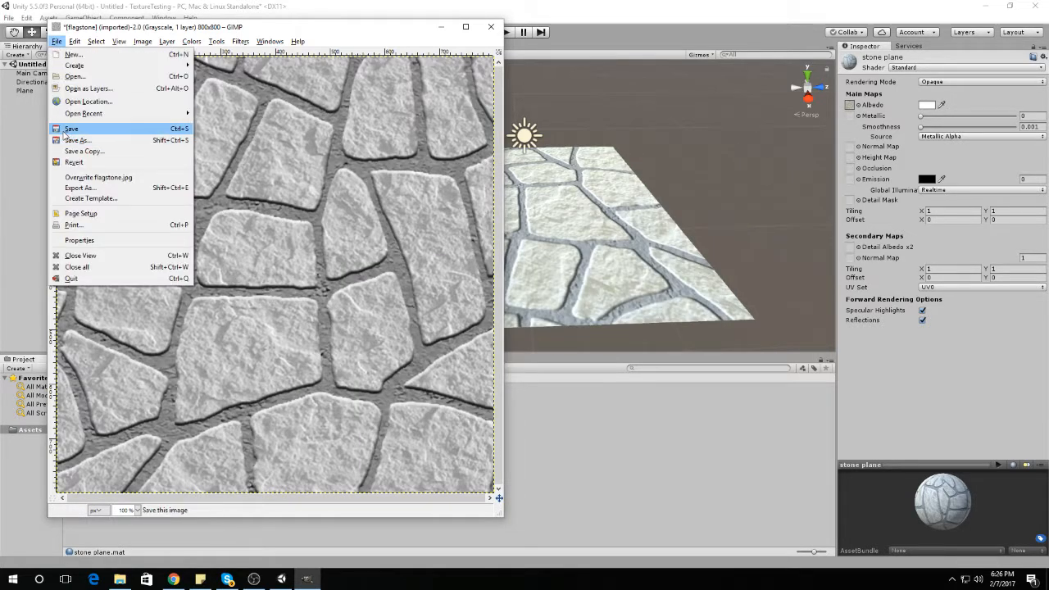
left_click(80, 188)
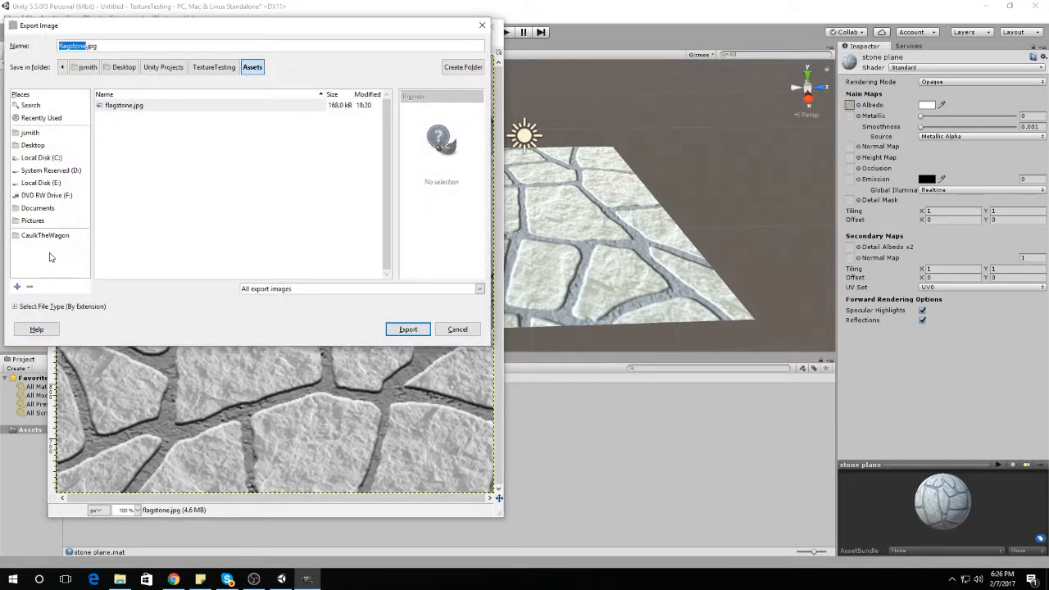
left_click(87, 46)
type("_grayscale")
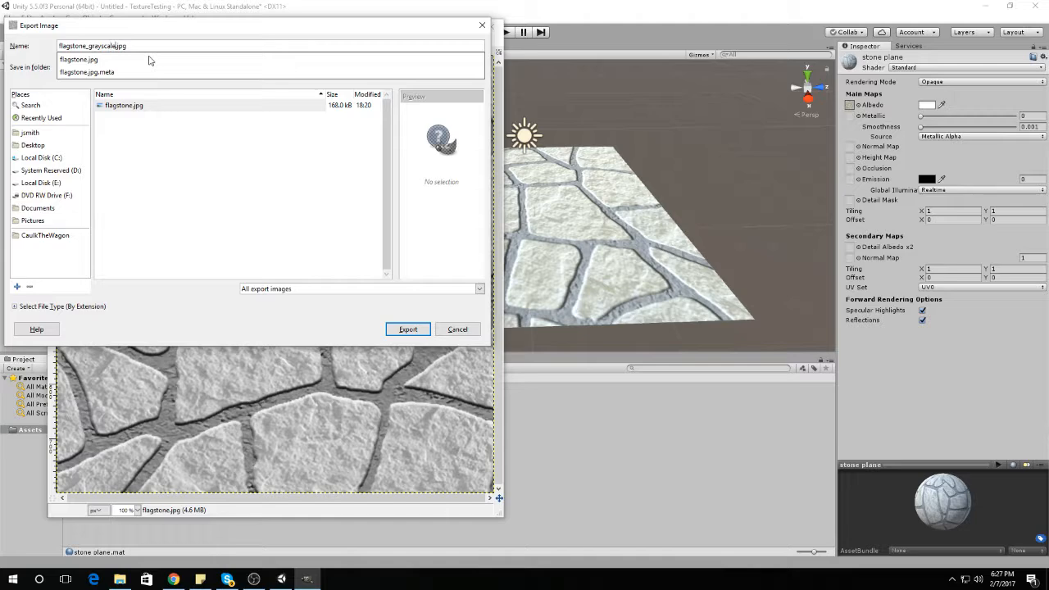
left_click(426, 332)
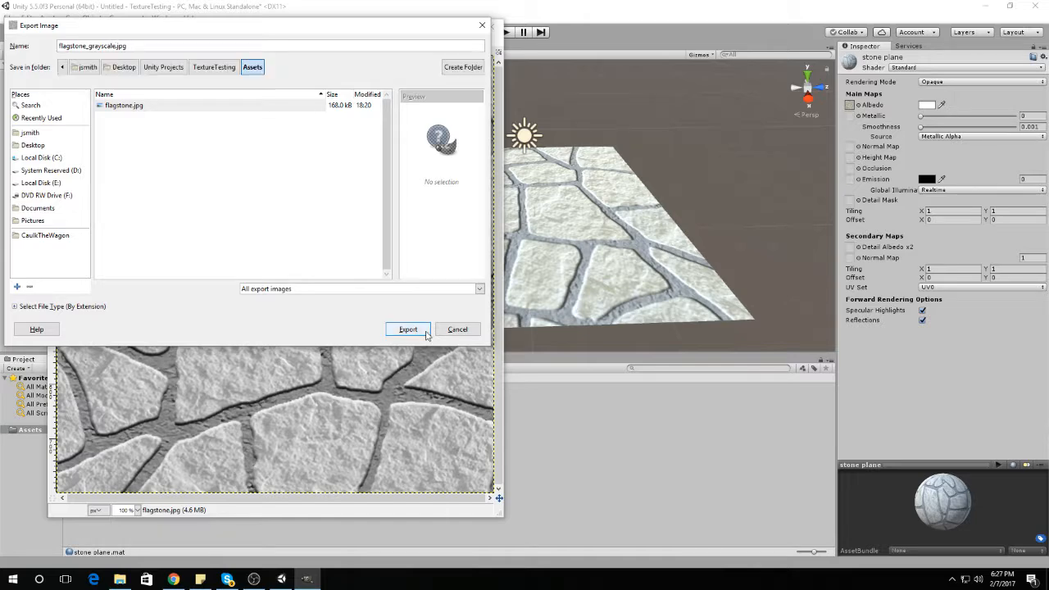
left_click(408, 330)
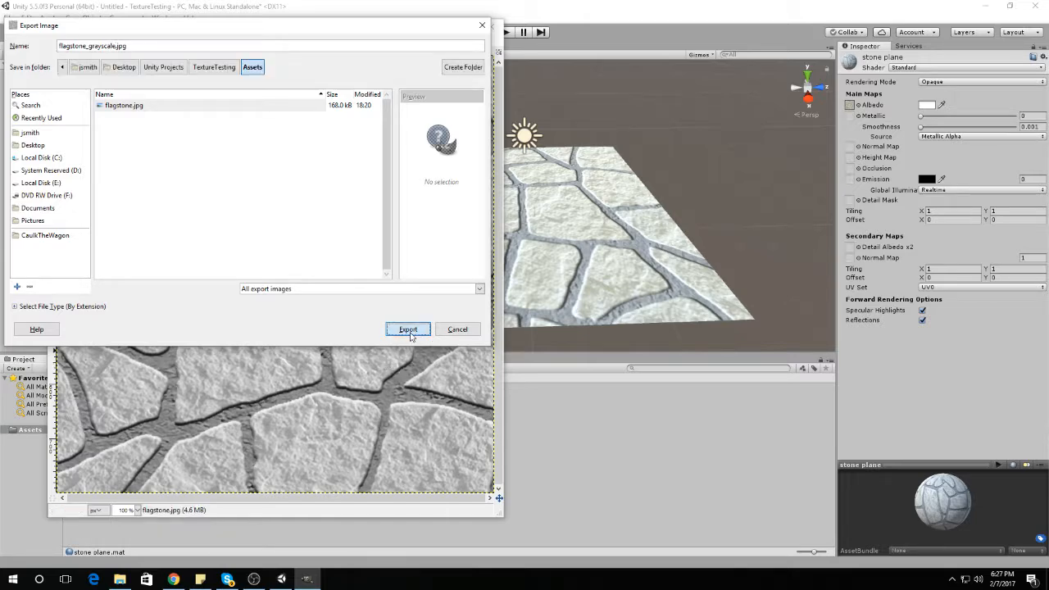
left_click(527, 360)
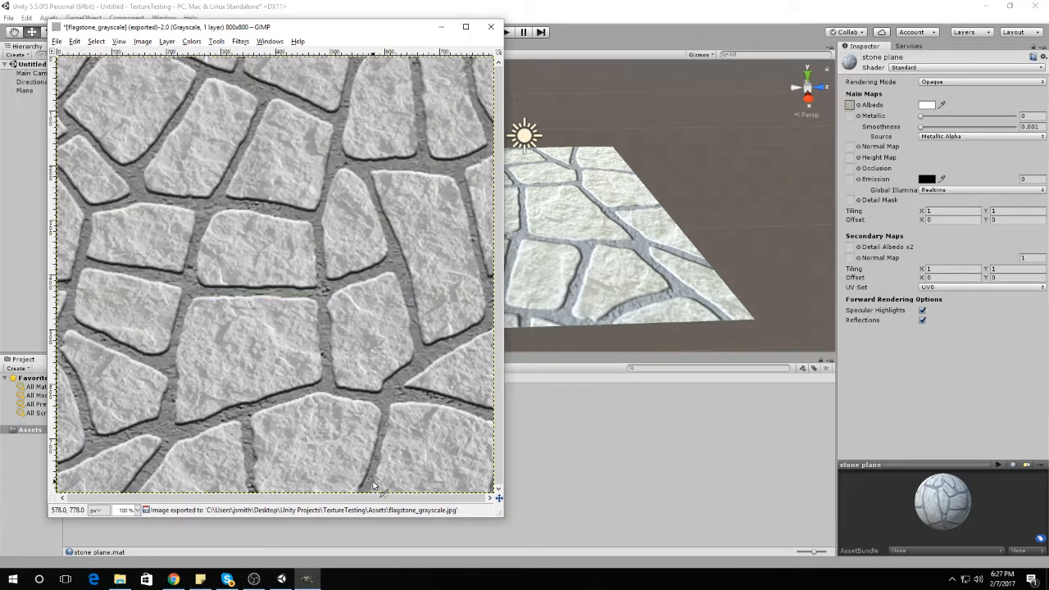
- Switch to Unity and compare the import settings of the flagstone and flagstone_grayscale textures, including the available texture types, and review the stone plane material
left_click(585, 459)
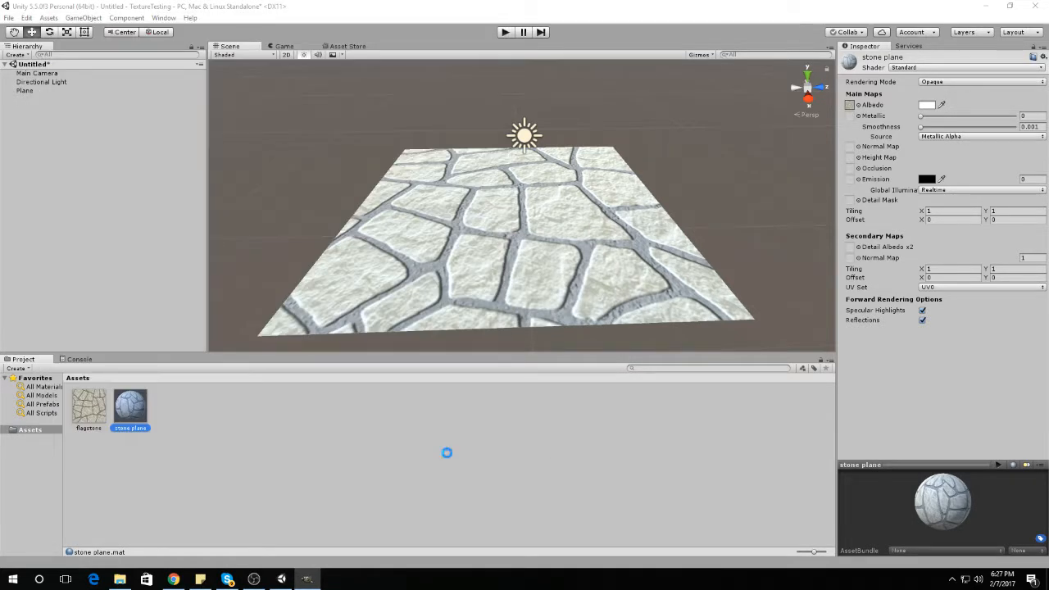
left_click(142, 417)
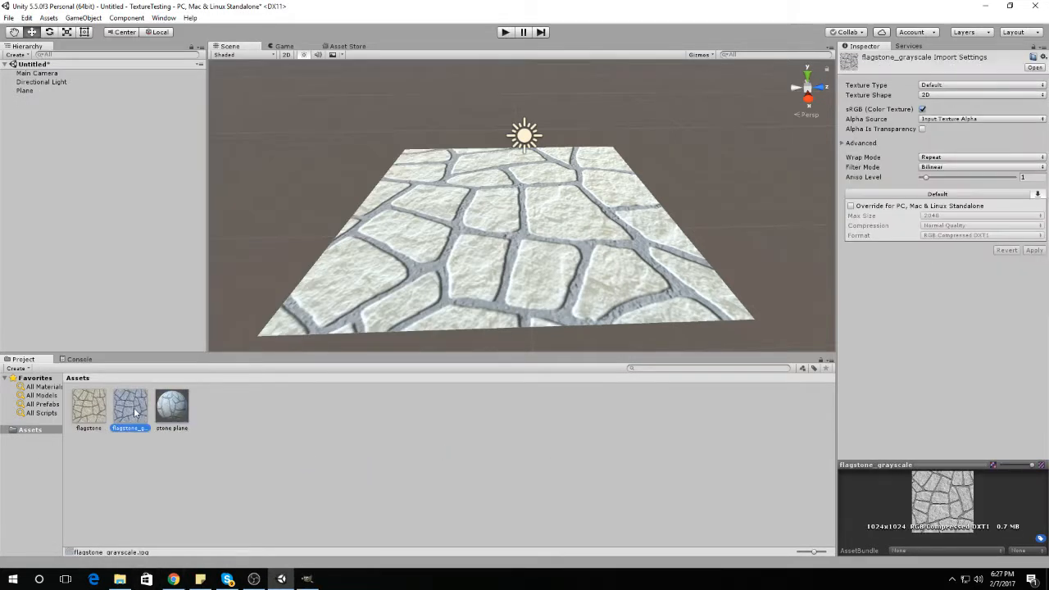
left_click(98, 415)
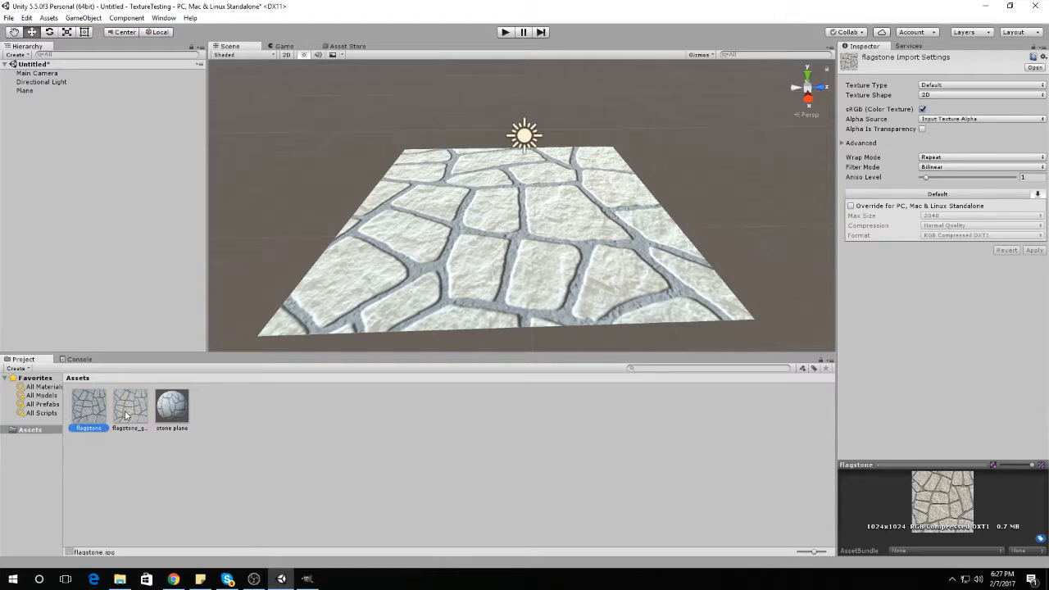
left_click(128, 415)
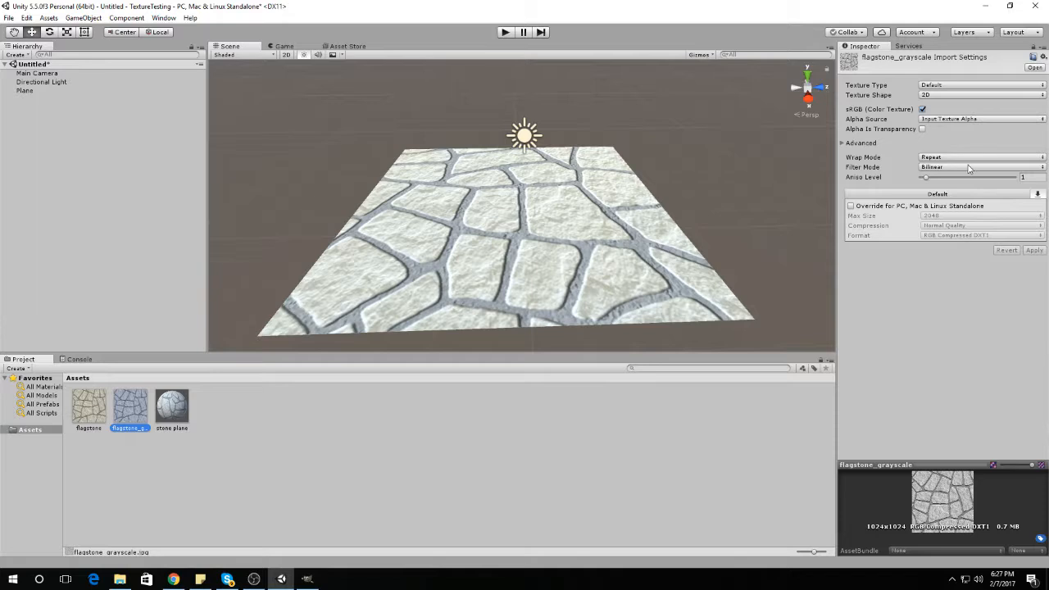
left_click(988, 87)
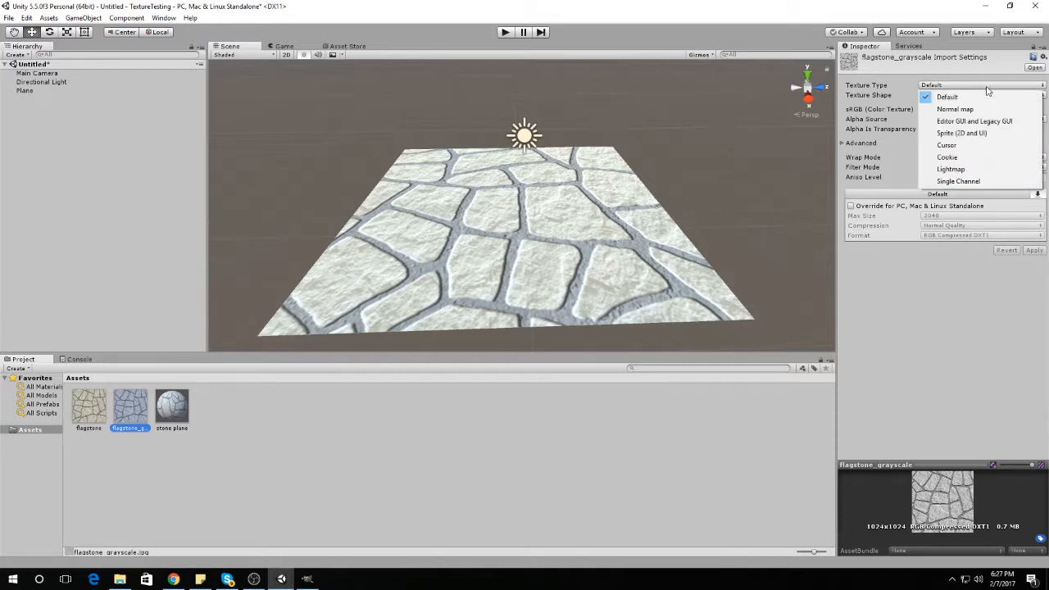
left_click(882, 168)
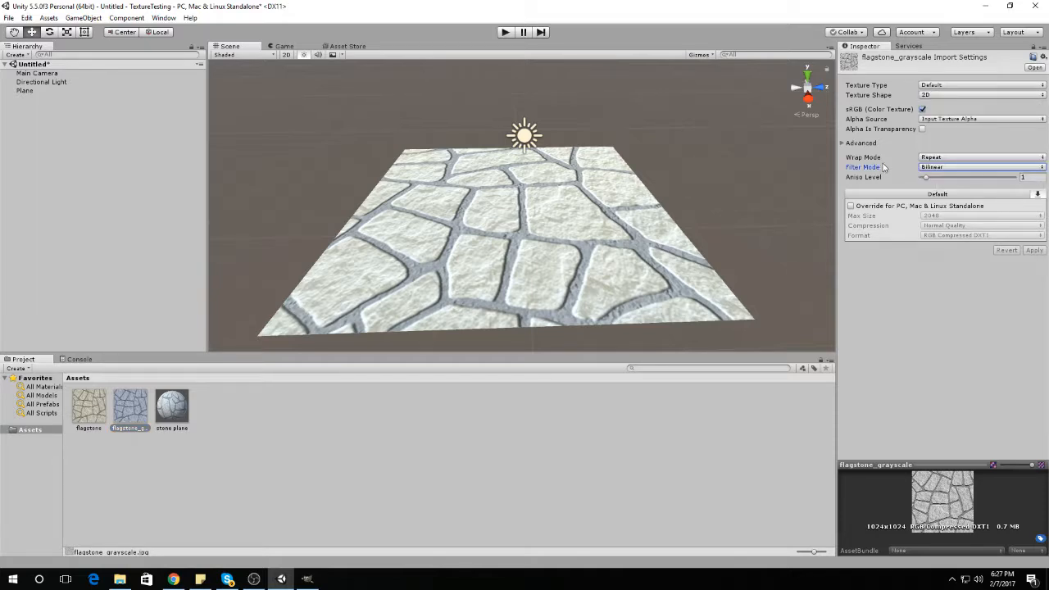
left_click(79, 409)
left_click(127, 413)
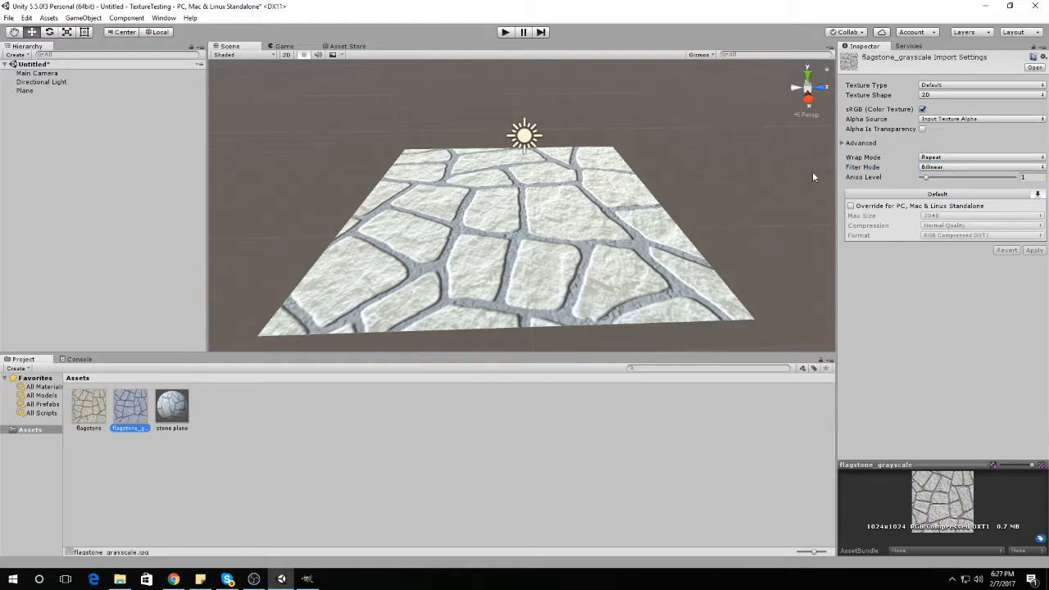
left_click(175, 403)
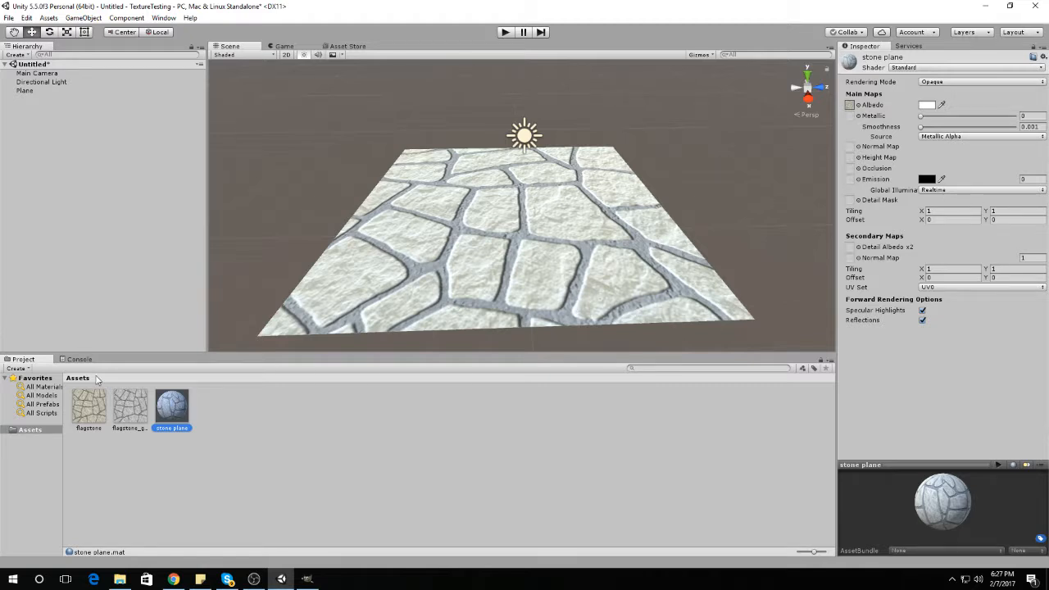
left_click(135, 413)
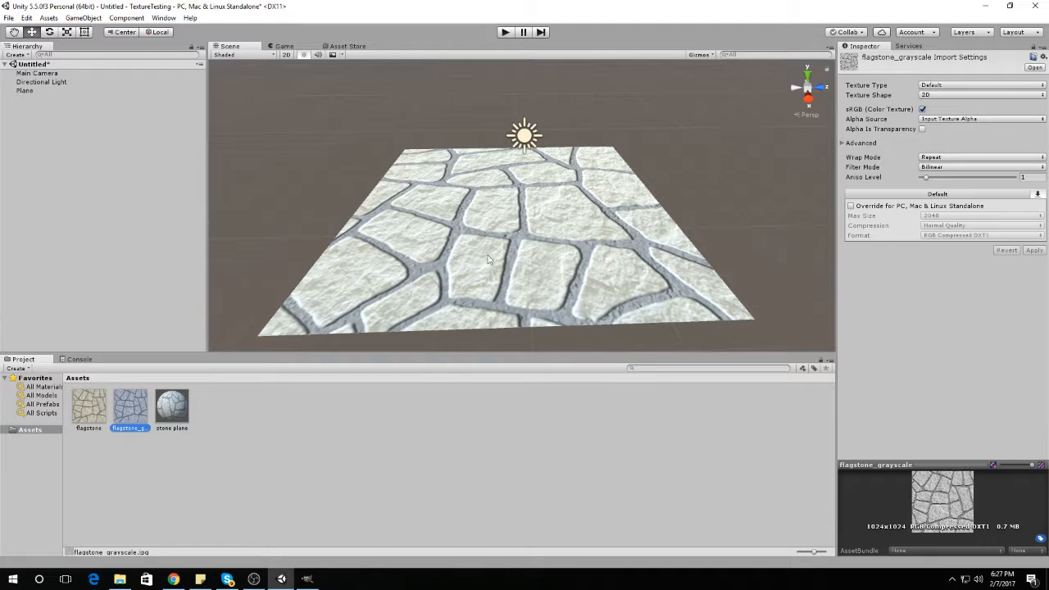
left_click(101, 418)
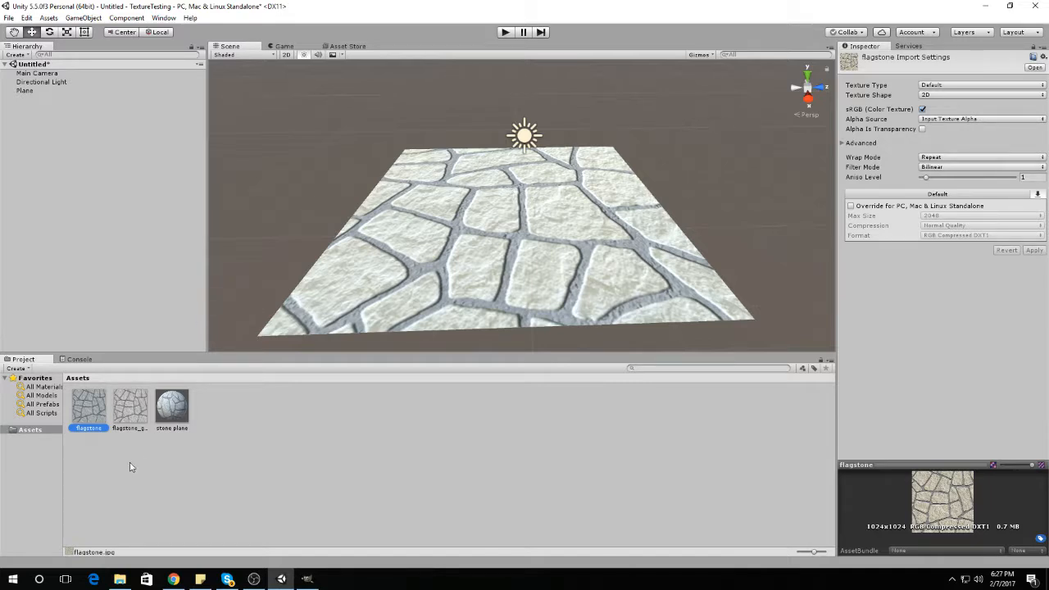
left_click(130, 422)
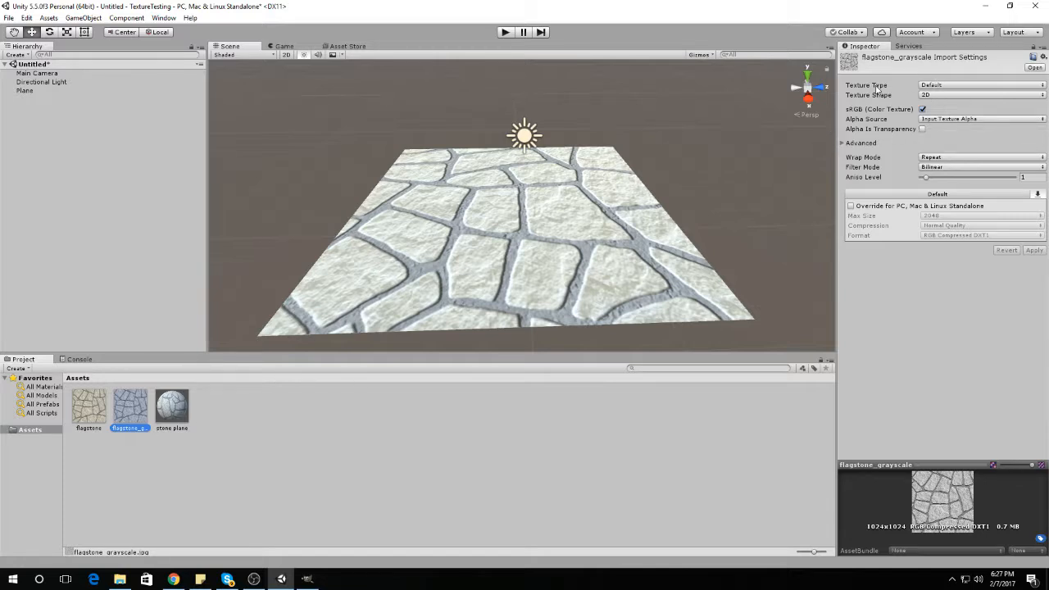
- Set the flagstone_grayscale texture's type to Normal map with Create from Grayscale enabled, and apply the import settings
left_click(942, 86)
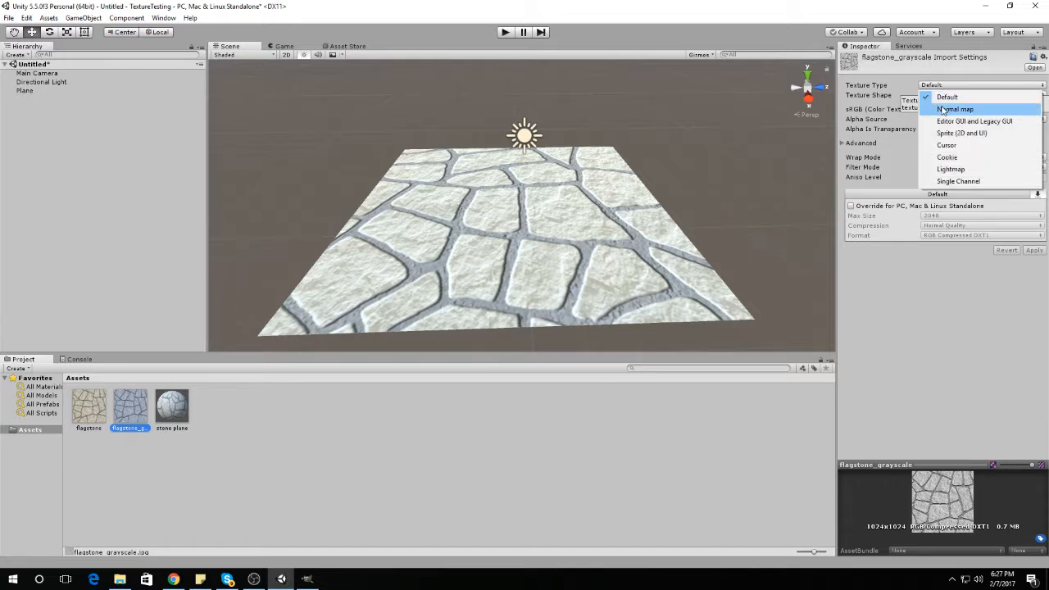
left_click(943, 109)
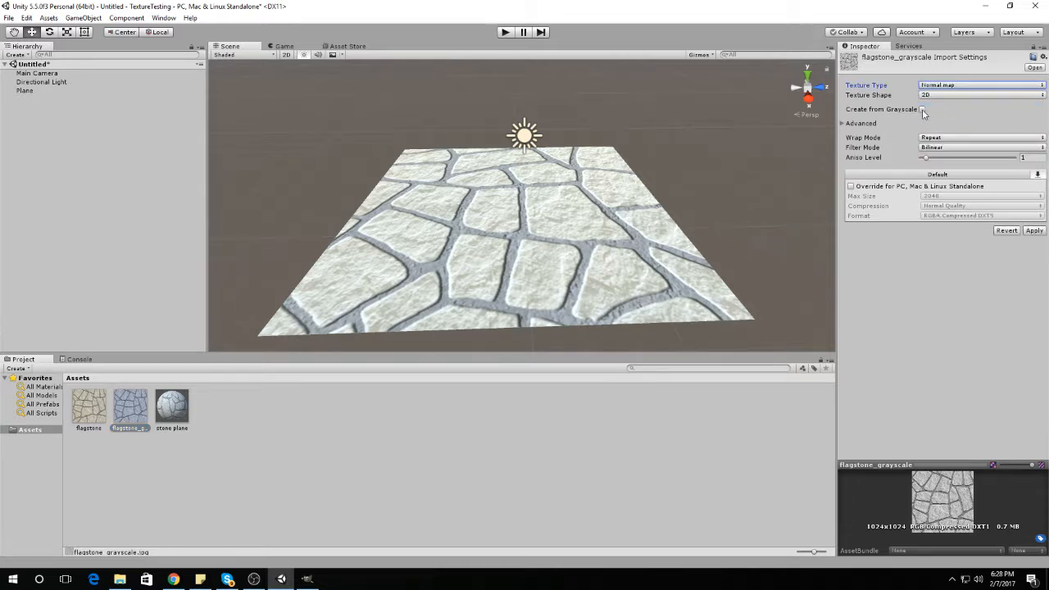
left_click(923, 110)
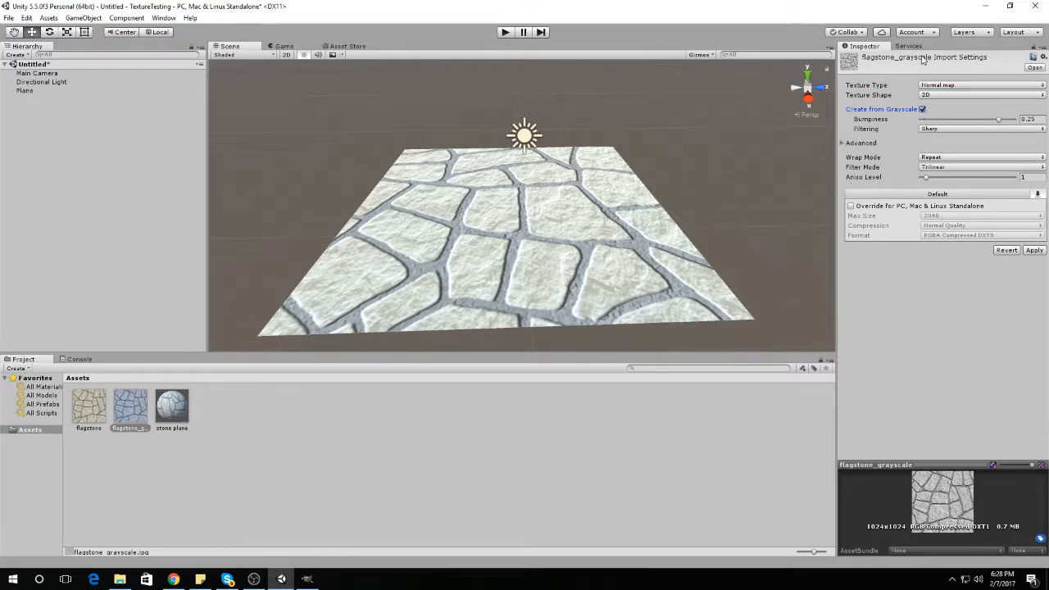
left_click(135, 403)
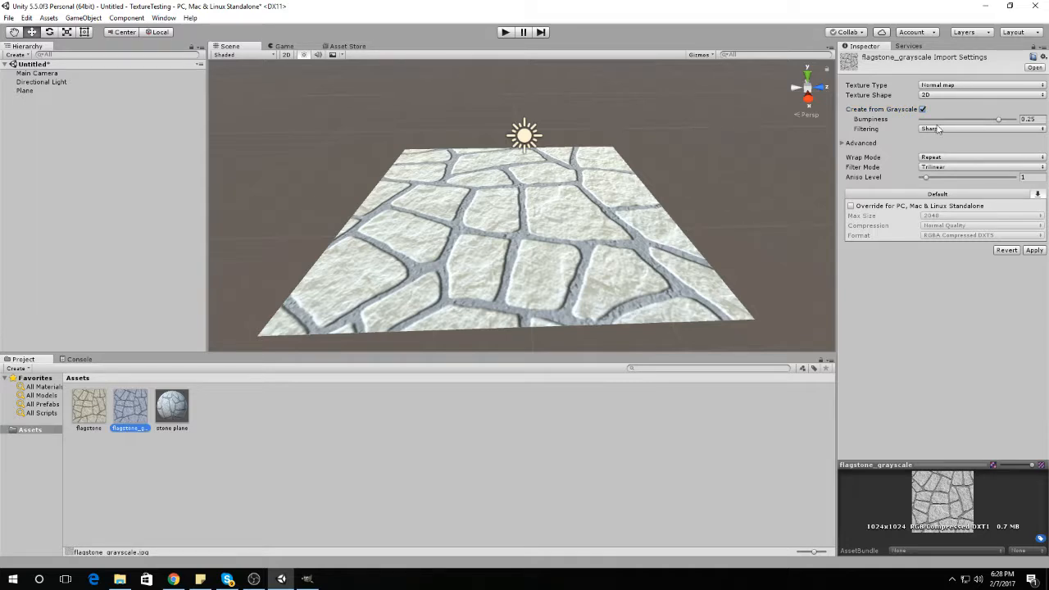
left_click(1033, 251)
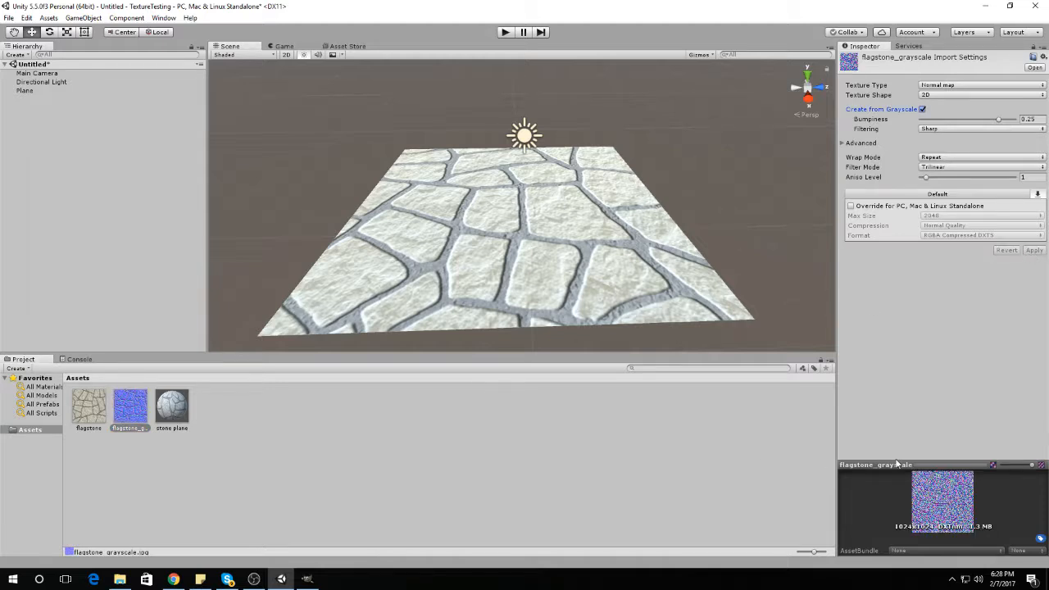
- Assign the flagstone_grayscale texture as the main Normal Map of the stone plane material
left_click(124, 413)
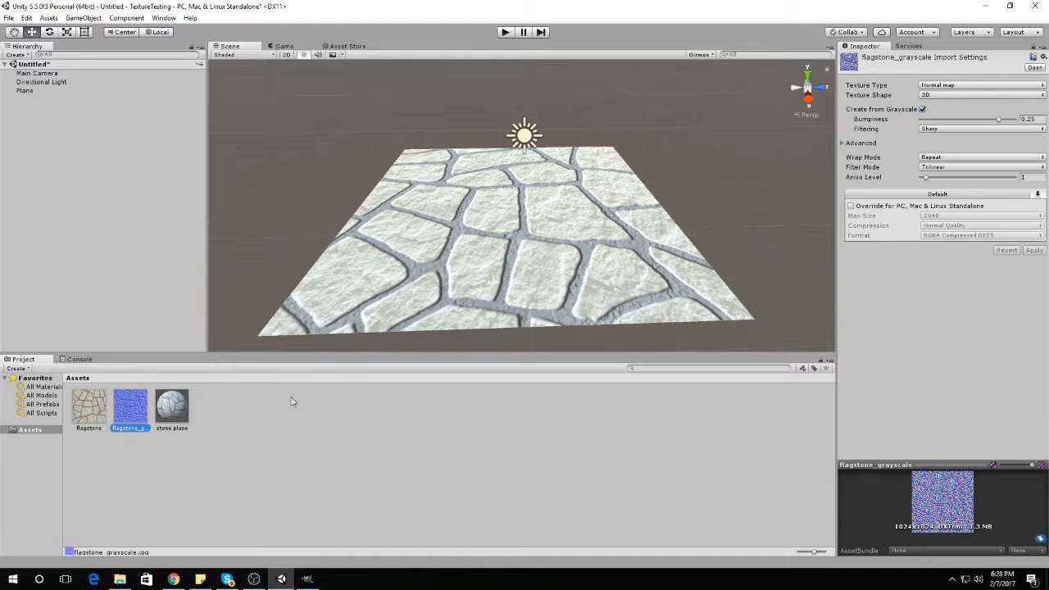
left_click(170, 420)
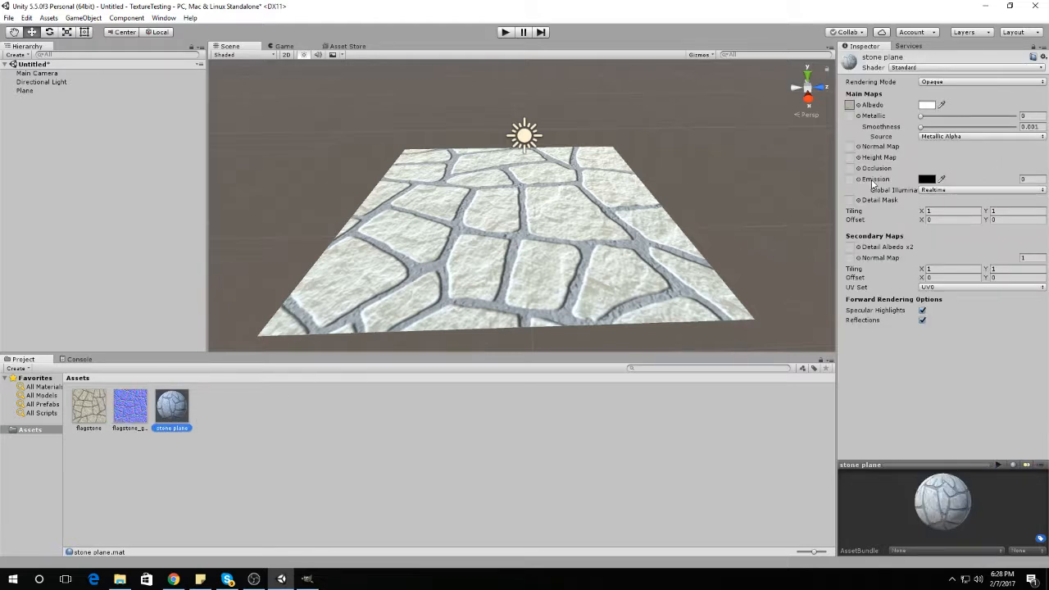
left_click(859, 146)
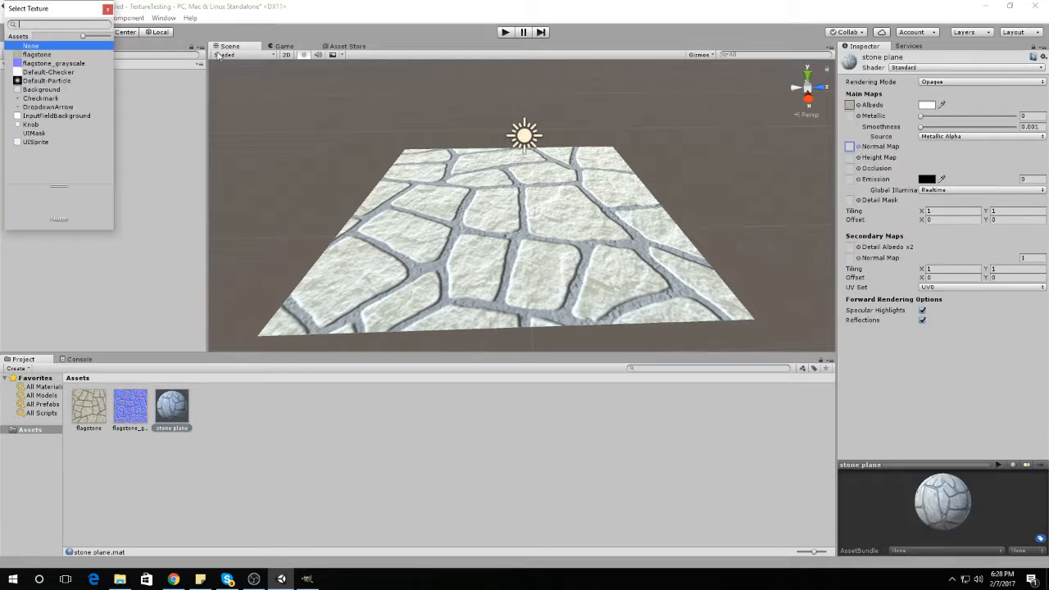
left_click(33, 64)
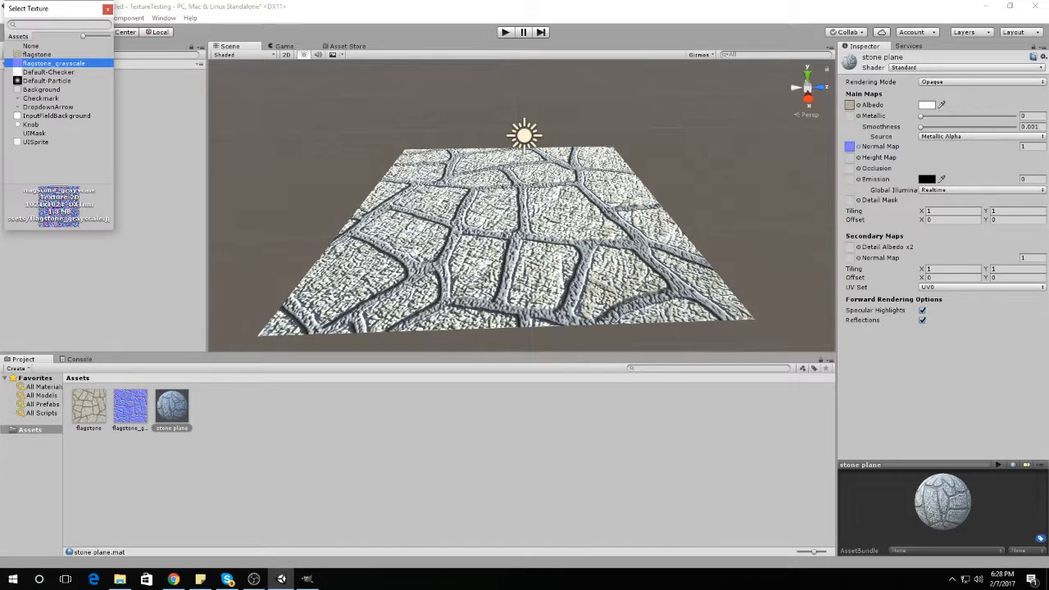
- Inspect the plane's surface relief up close in perspective, and align the scene view to look from the top
scroll(668, 229, "up", 5)
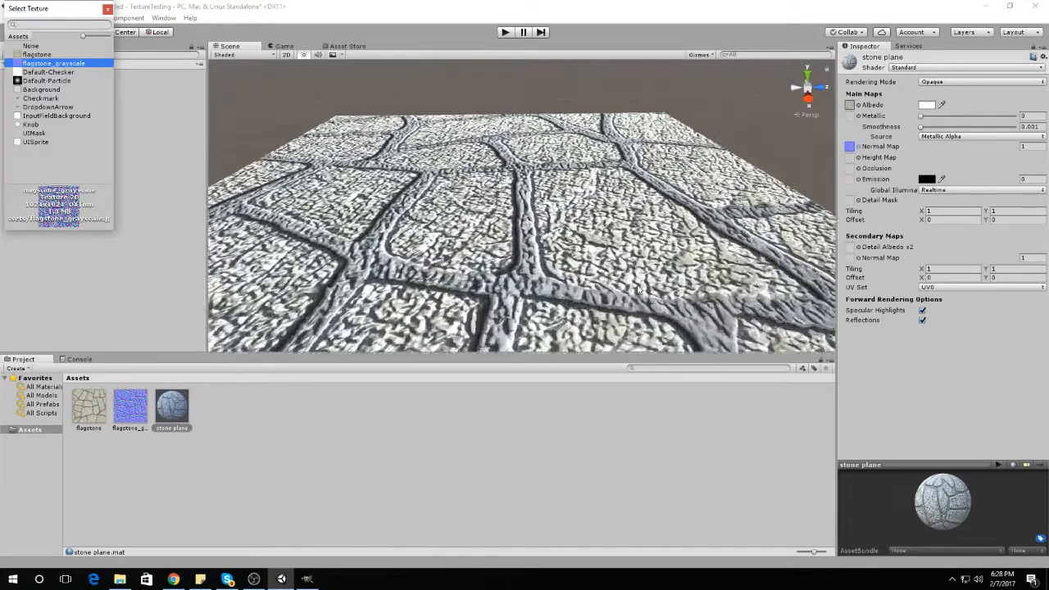
scroll(638, 288, "up", 3)
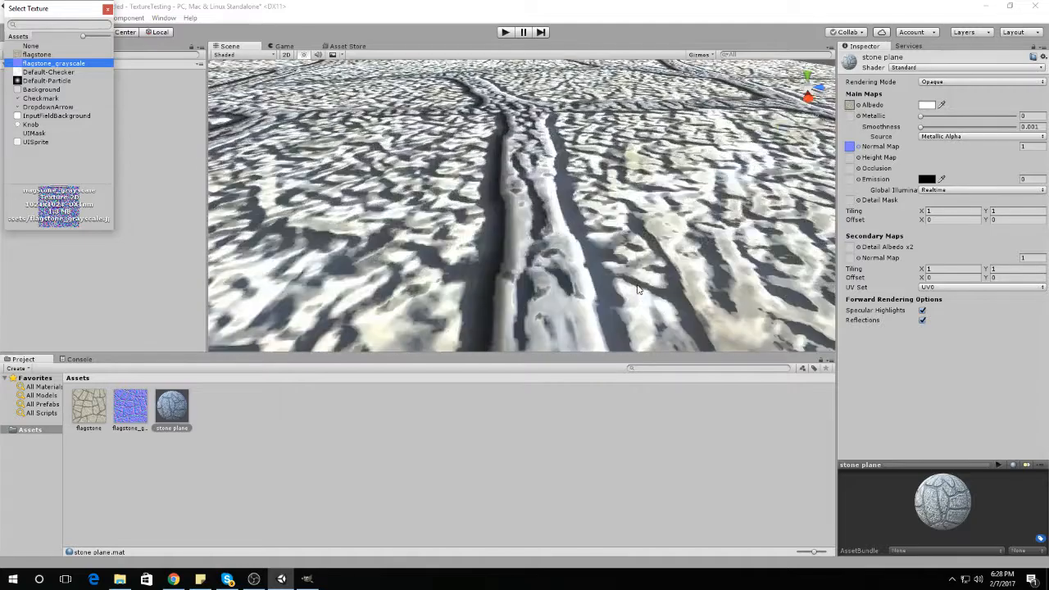
scroll(634, 283, "down", 8)
scroll(632, 280, "down", 4)
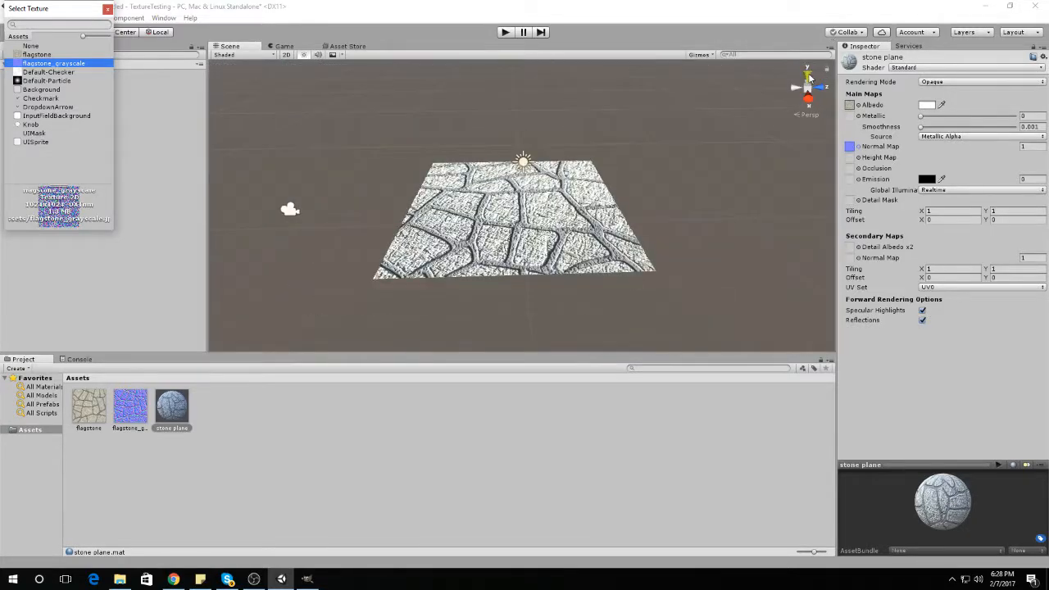
left_click(622, 171)
left_click(805, 77)
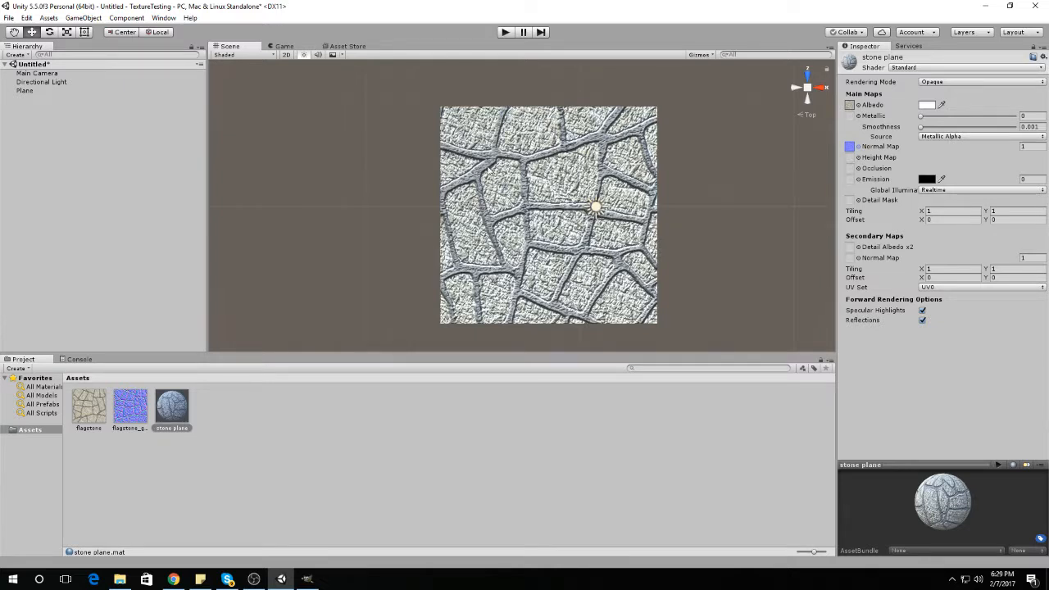
- Examine the normal-mapped stones and the joints between them from above, both up close and across the whole plane
key("ctrl+0")
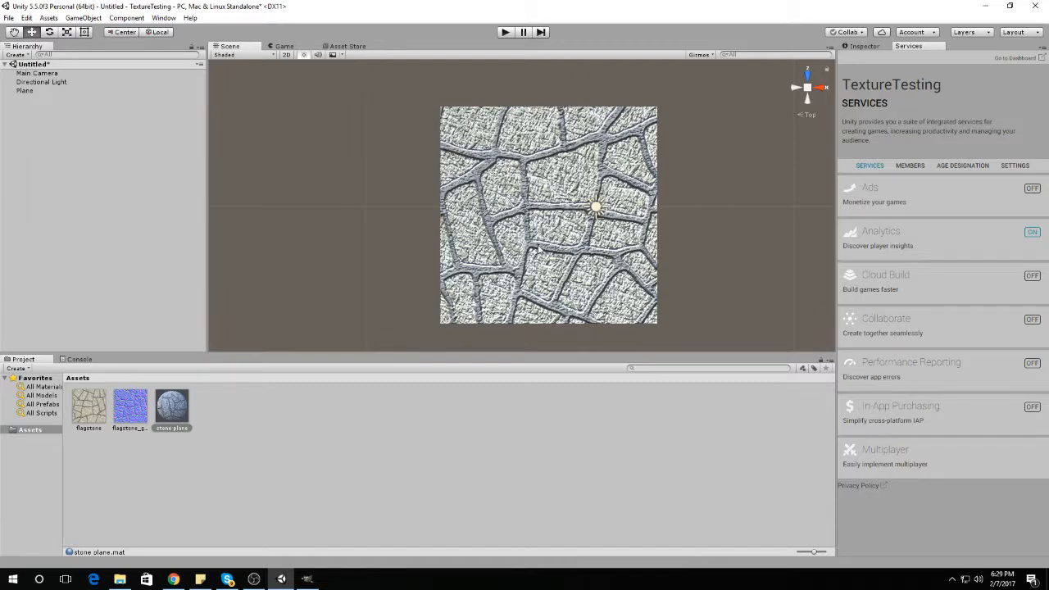
scroll(537, 250, "up", 5)
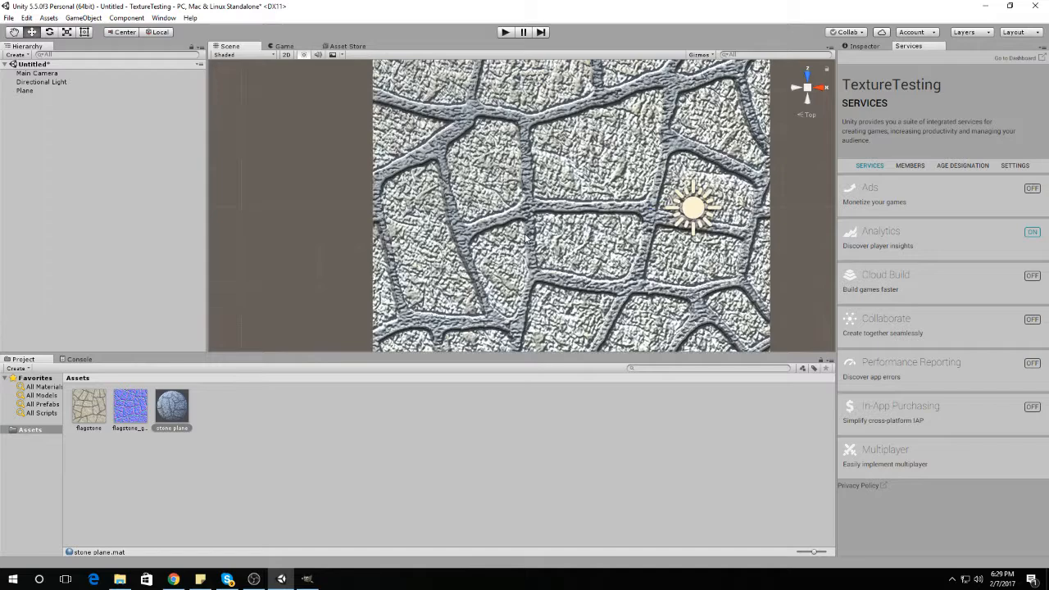
scroll(526, 238, "down", 5)
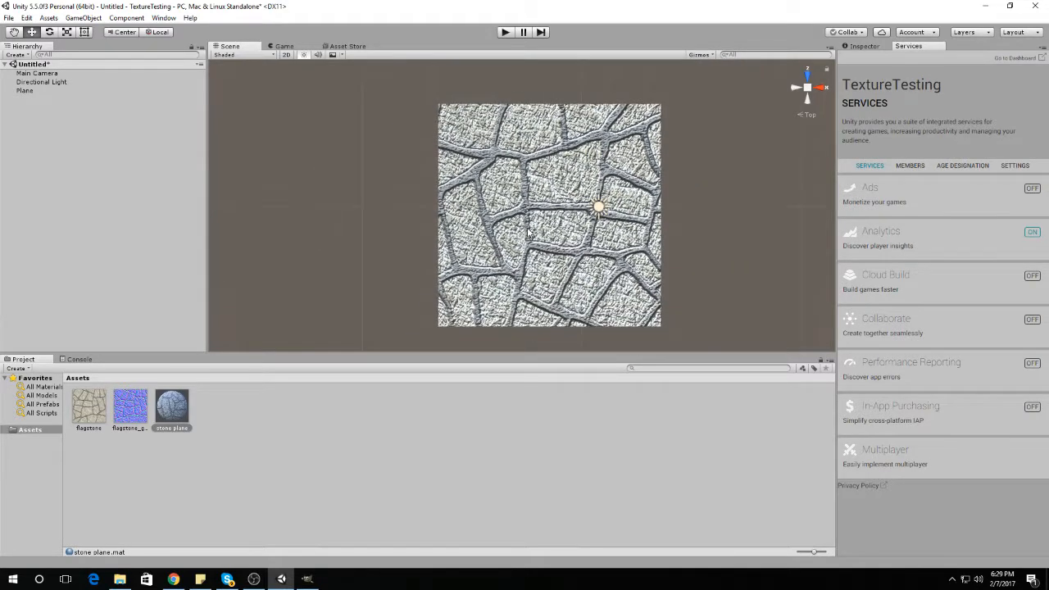
scroll(528, 234, "up", 5)
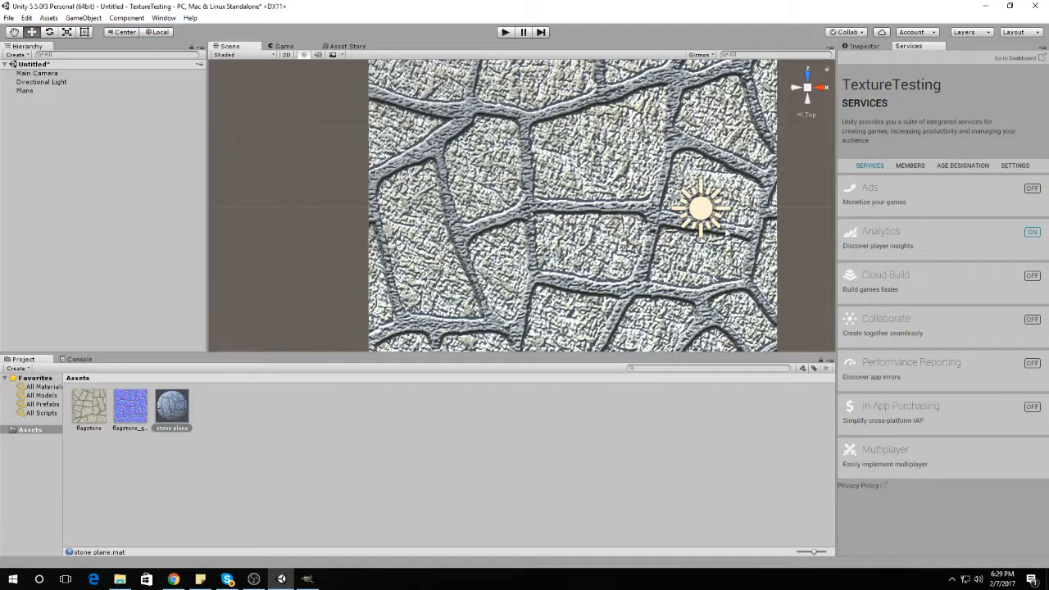
scroll(723, 226, "down", 2)
scroll(723, 226, "up", 10)
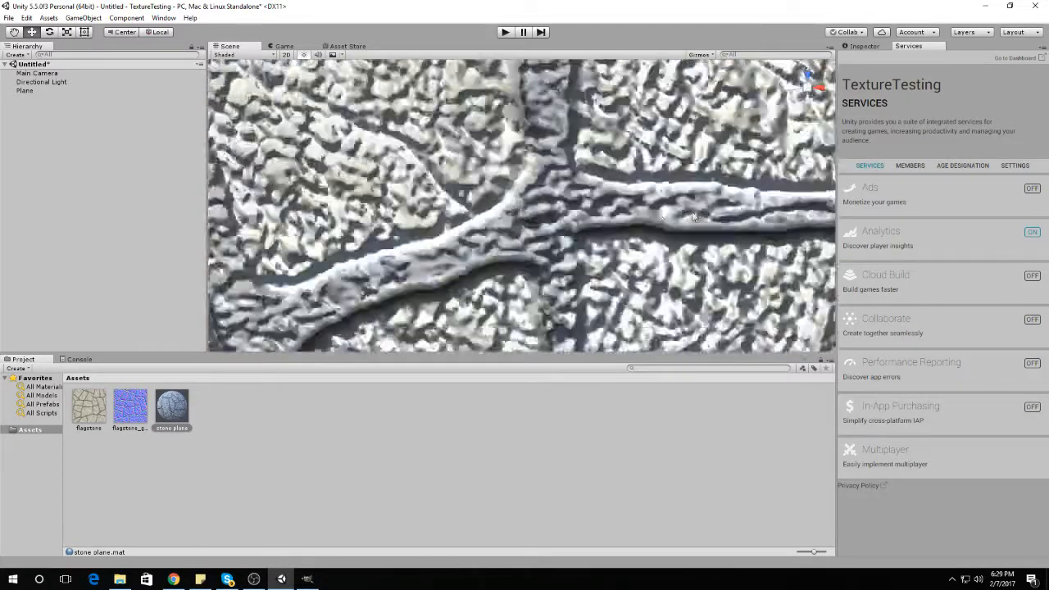
scroll(692, 216, "down", 10)
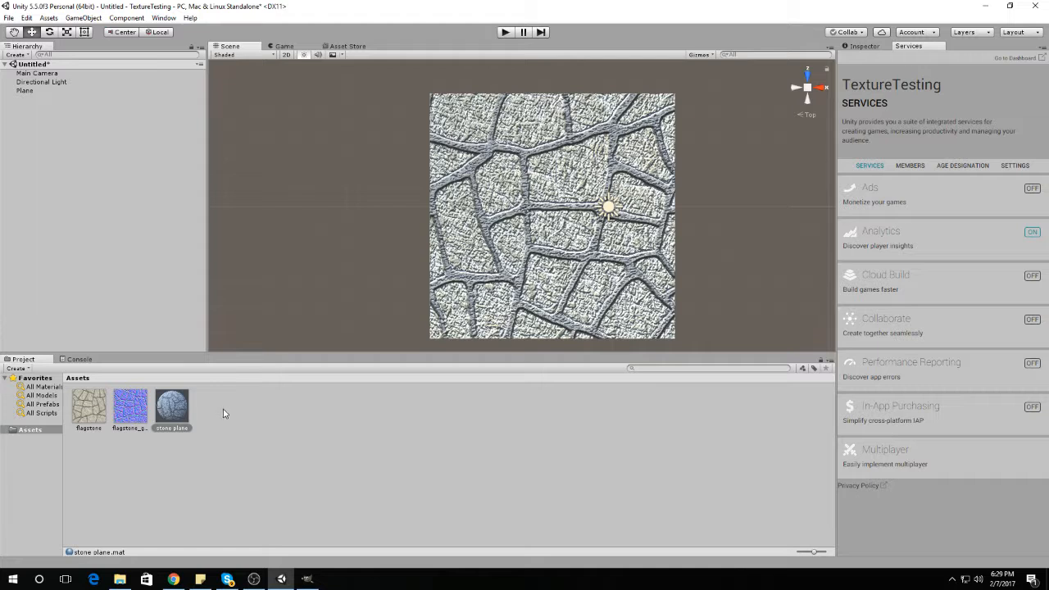
scroll(544, 233, "down", 1)
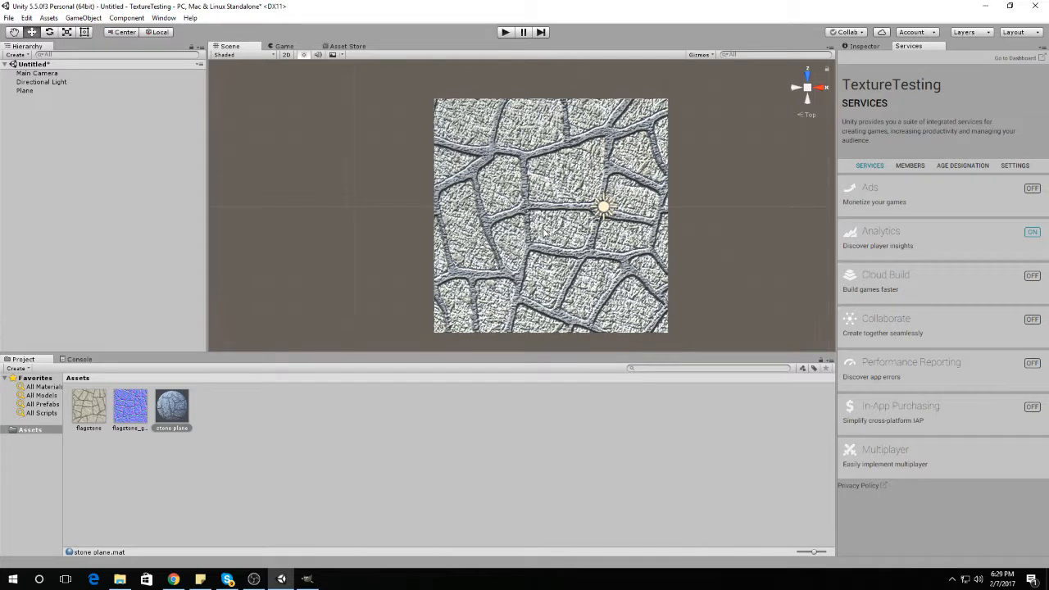
scroll(544, 232, "up", 1)
- Compare the grayscale flagstone image in GIMP with the textured plane in Unity, and show the Plane object's component properties
left_click(93, 416)
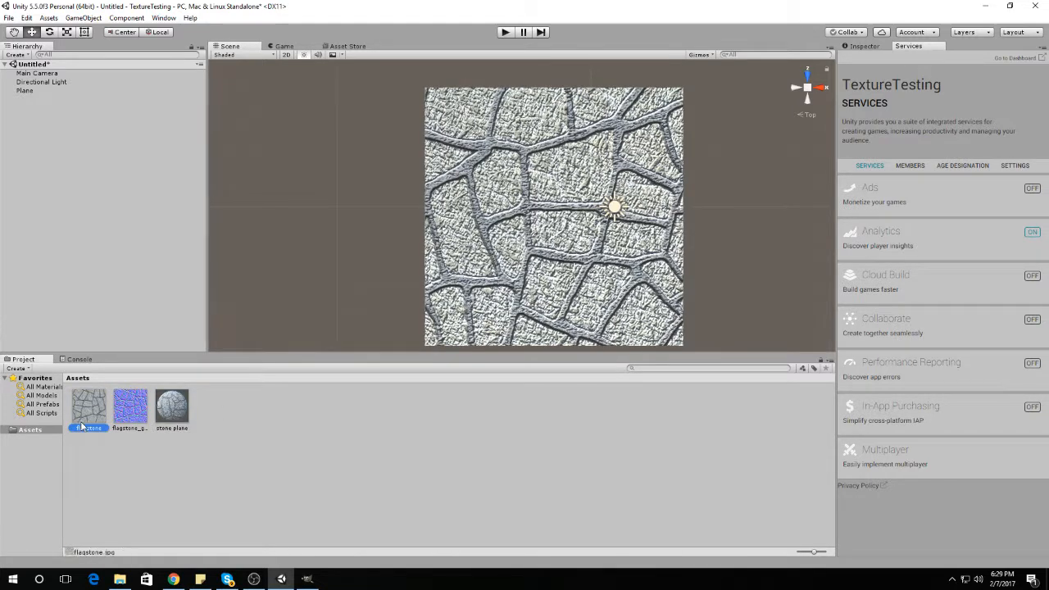
left_click(304, 579)
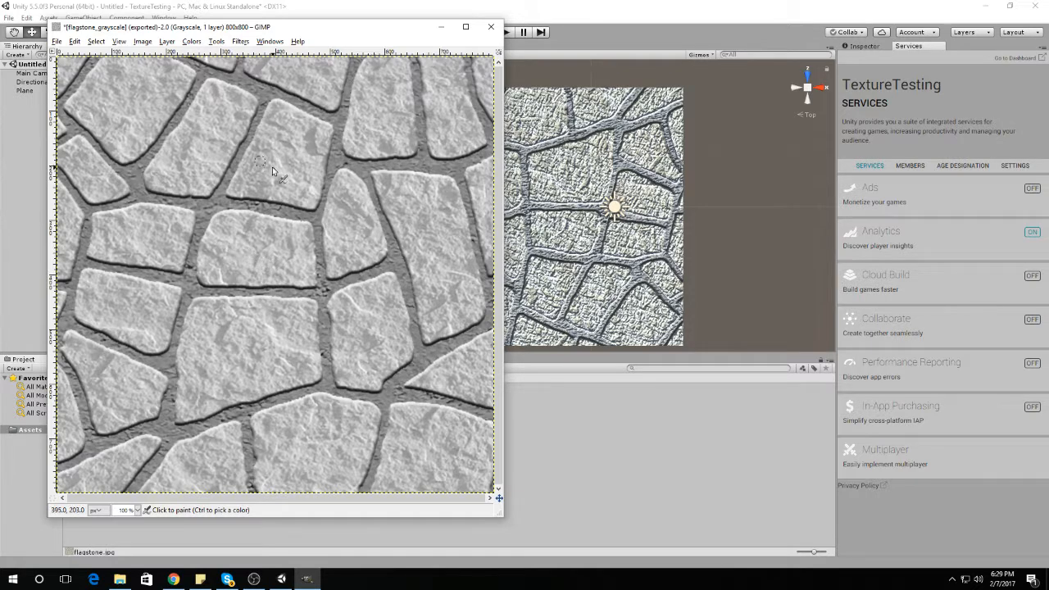
left_click(592, 185)
left_click(592, 185)
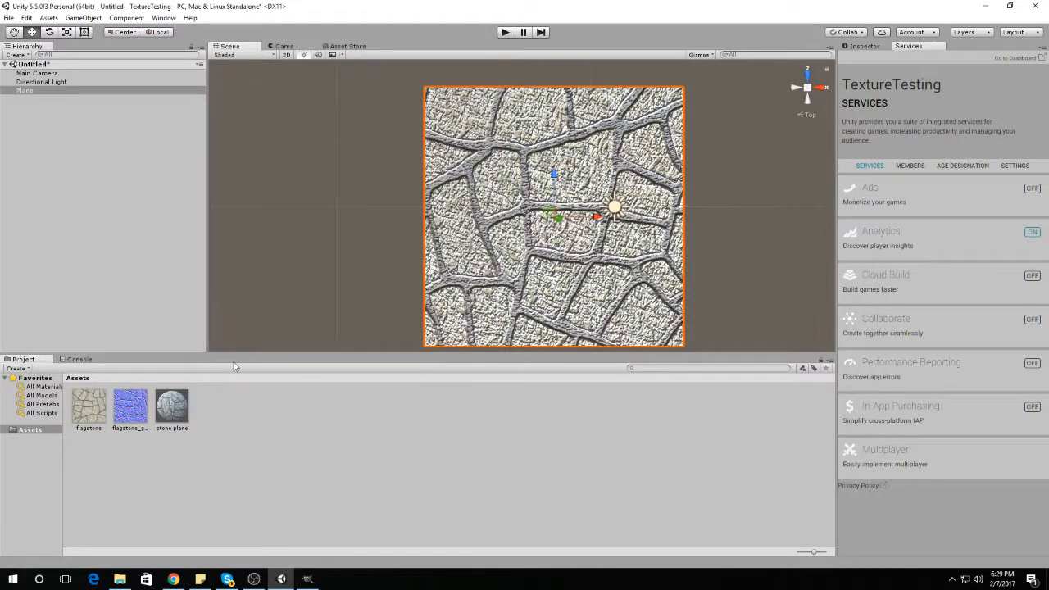
left_click(307, 578)
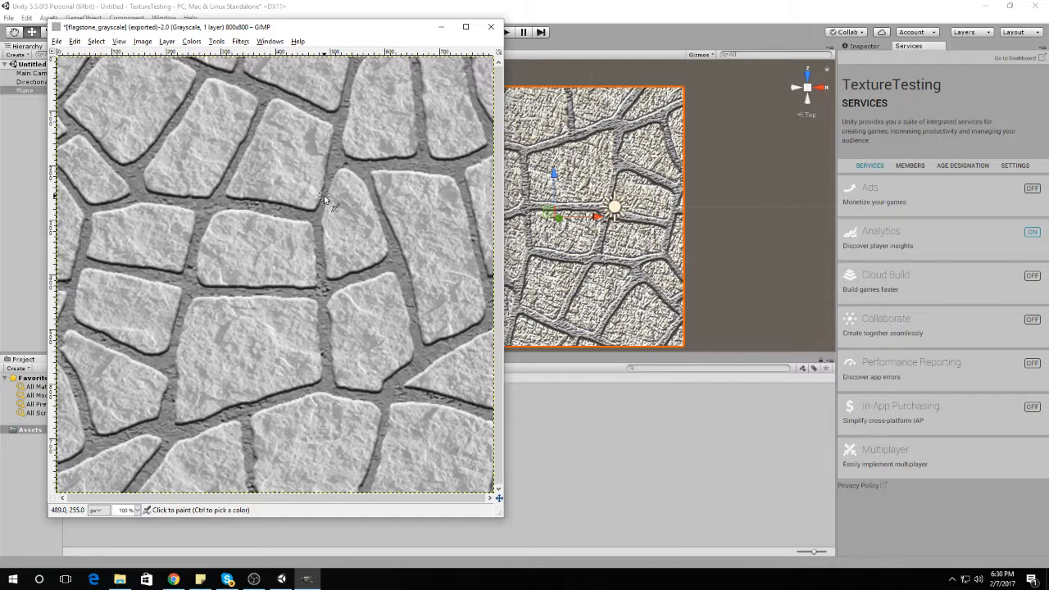
left_click(440, 27)
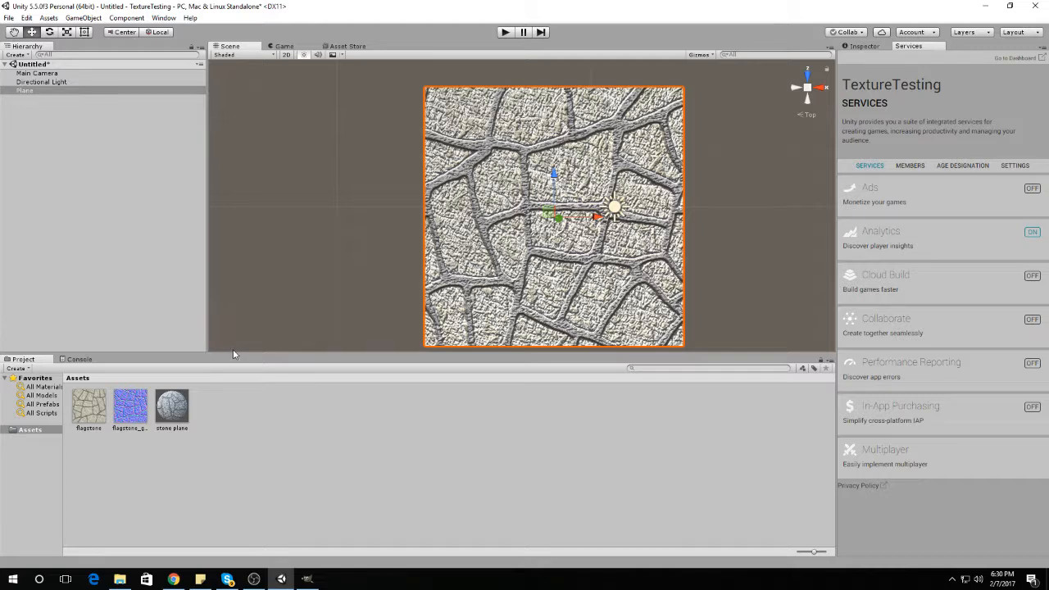
left_click(867, 46)
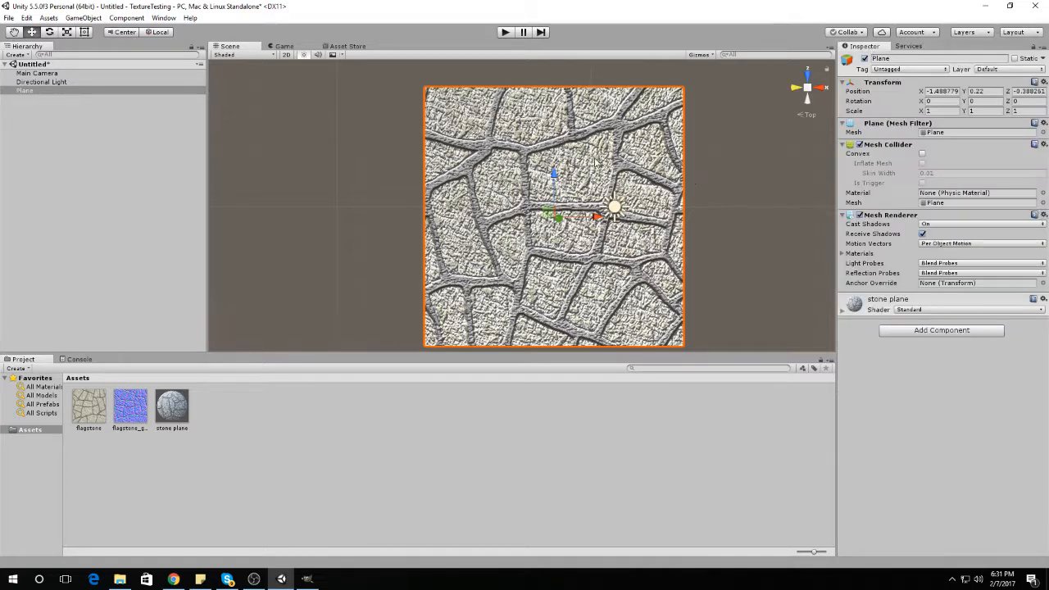